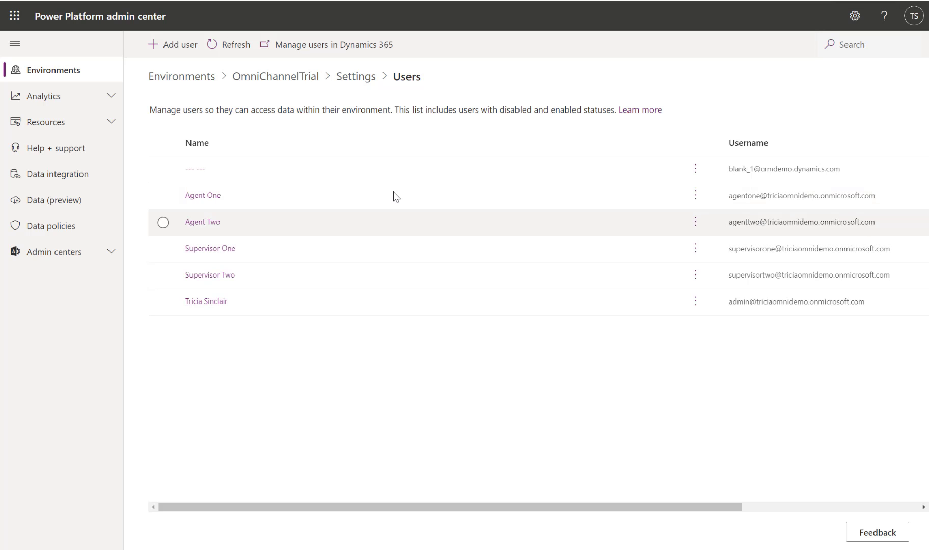
Open user management in Dynamics 365 for the OmniChannelTrial environment and show the Enabled Users view.
click(369, 48)
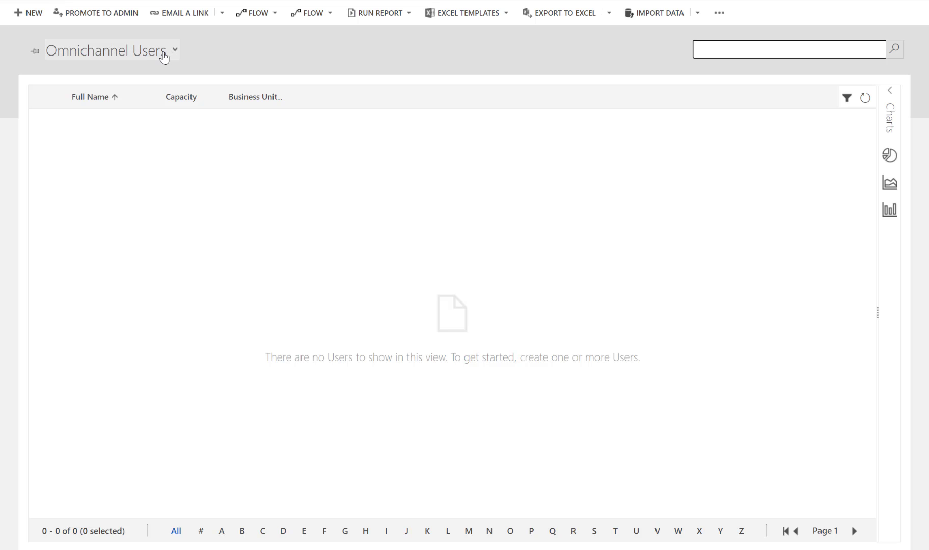
click(164, 56)
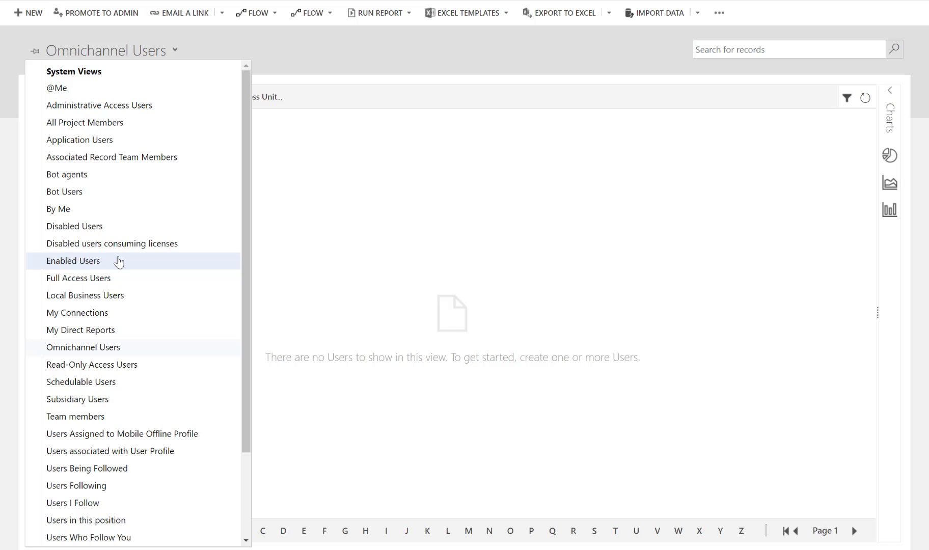
click(119, 262)
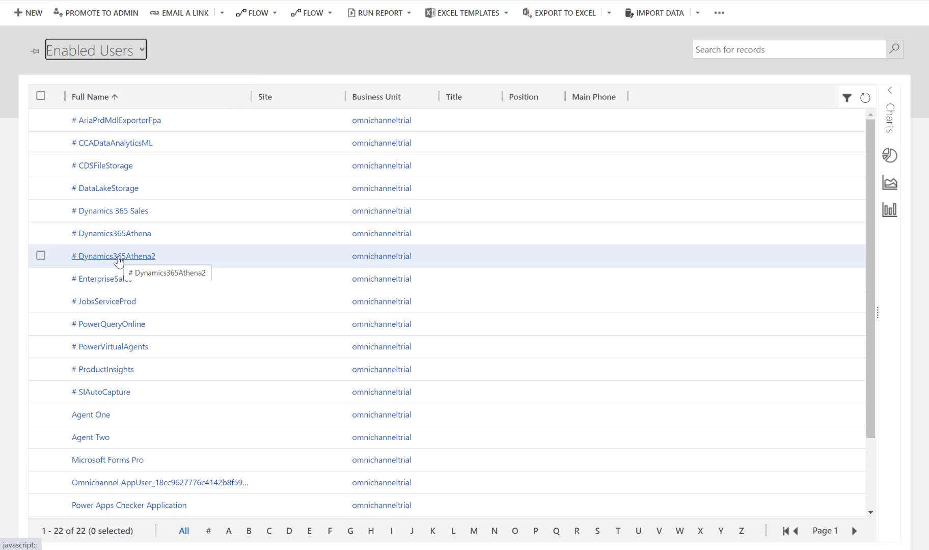
Assign the Omnichannel agent and Productivity tools user roles to Agent One and Agent Two.
click(48, 423)
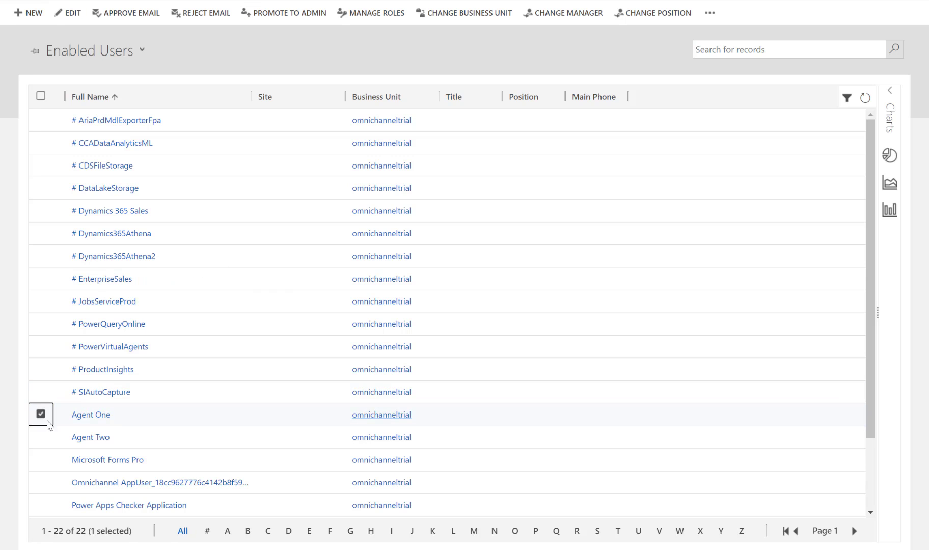
click(41, 437)
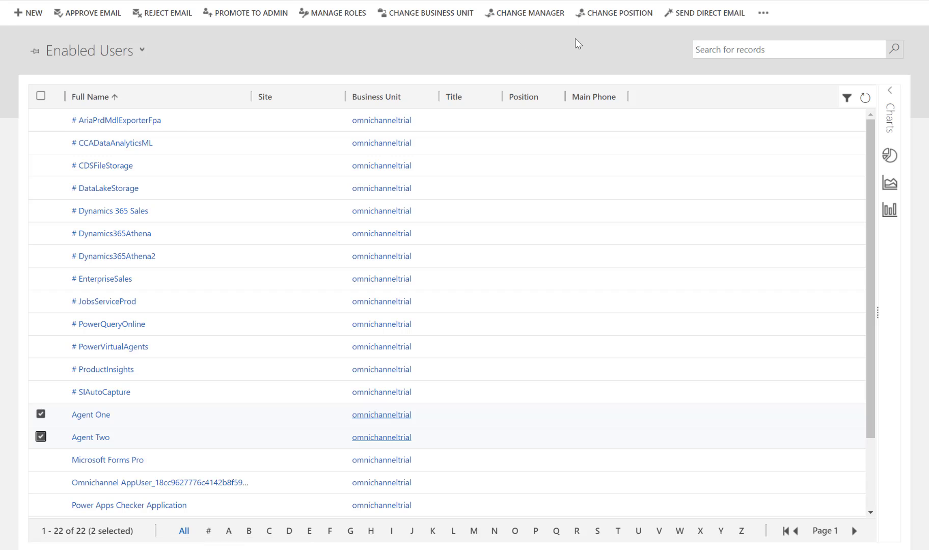
click(343, 20)
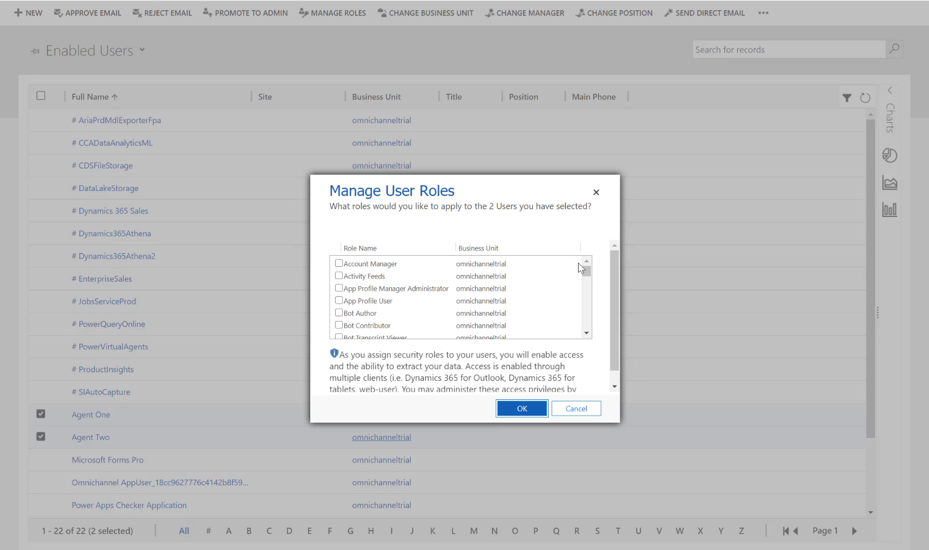
drag(586, 275, 587, 306)
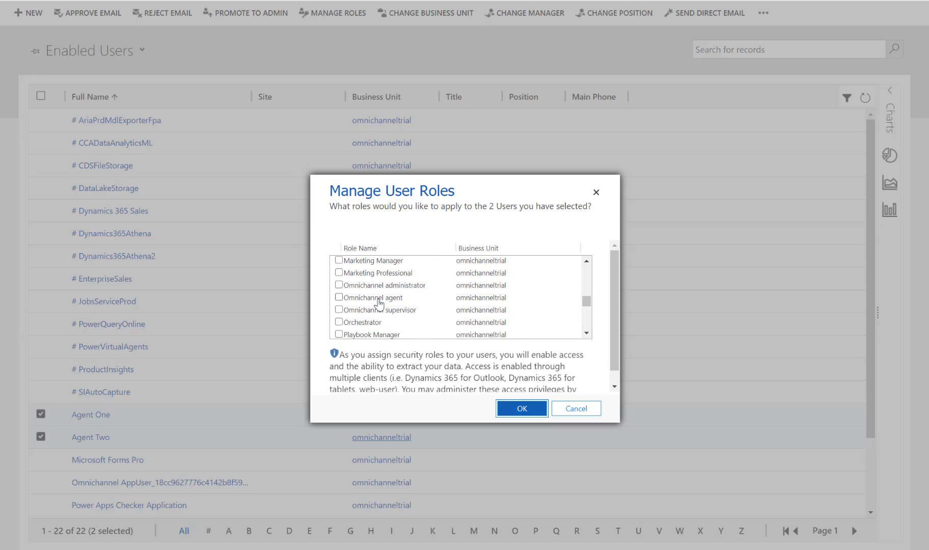
click(375, 298)
scroll(586, 334, down, 2)
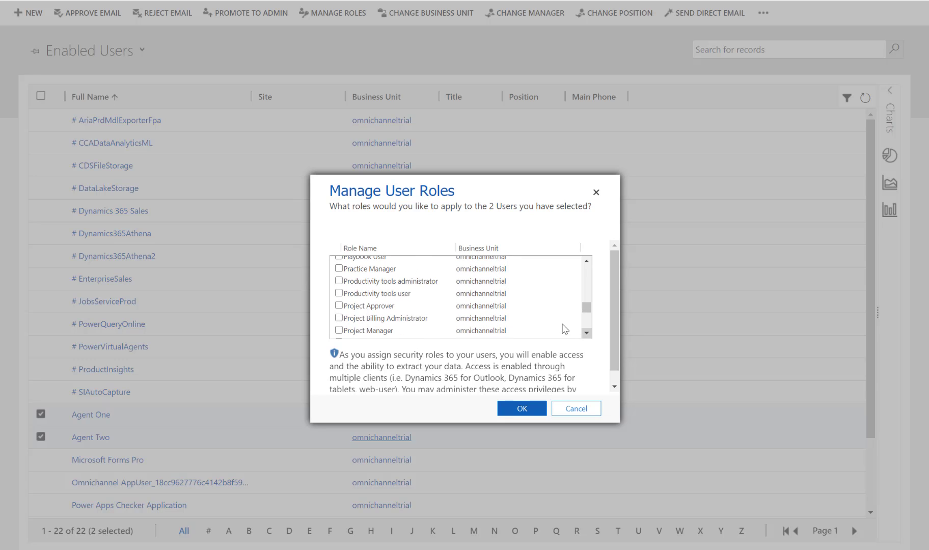
click(388, 294)
click(525, 409)
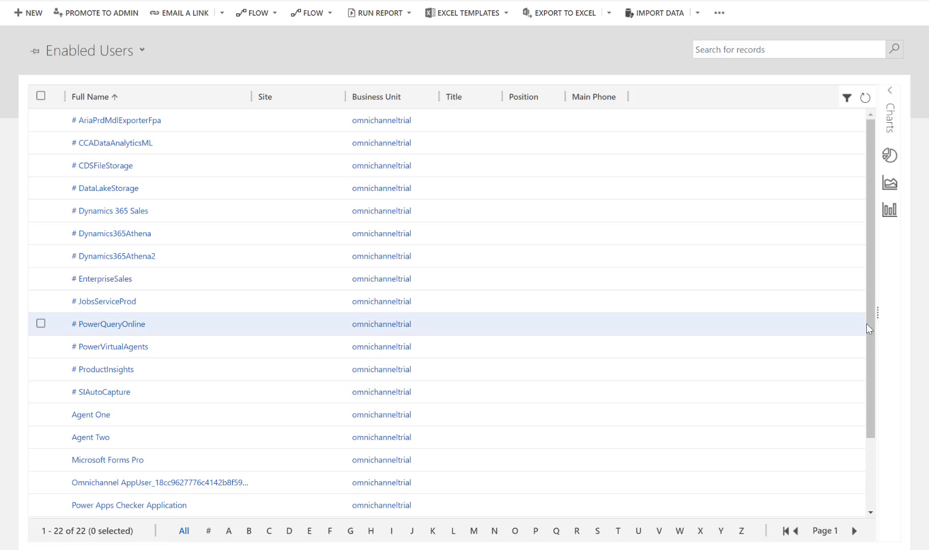
Assign the Omnichannel supervisor and Productivity tools user roles to Supervisor One, Supervisor Two and the last user in the list.
drag(870, 327, 864, 410)
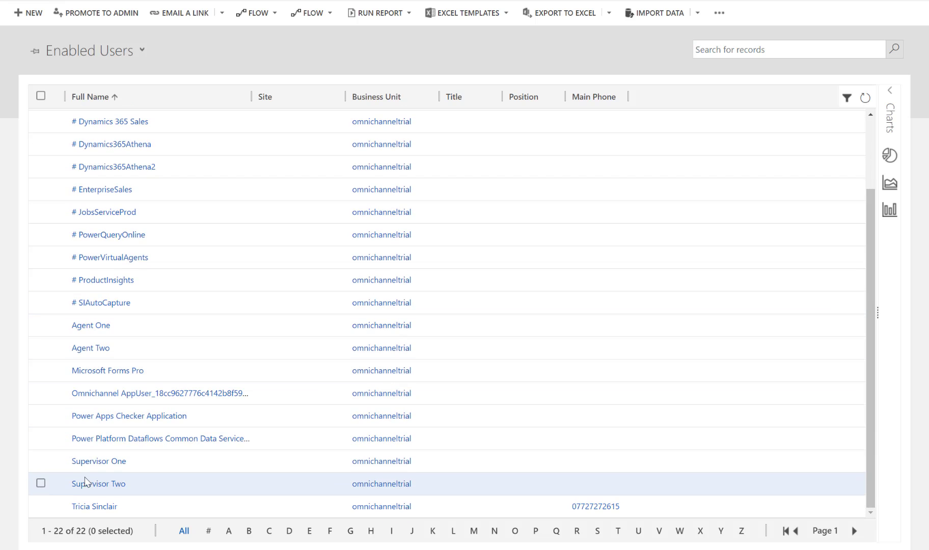
click(41, 462)
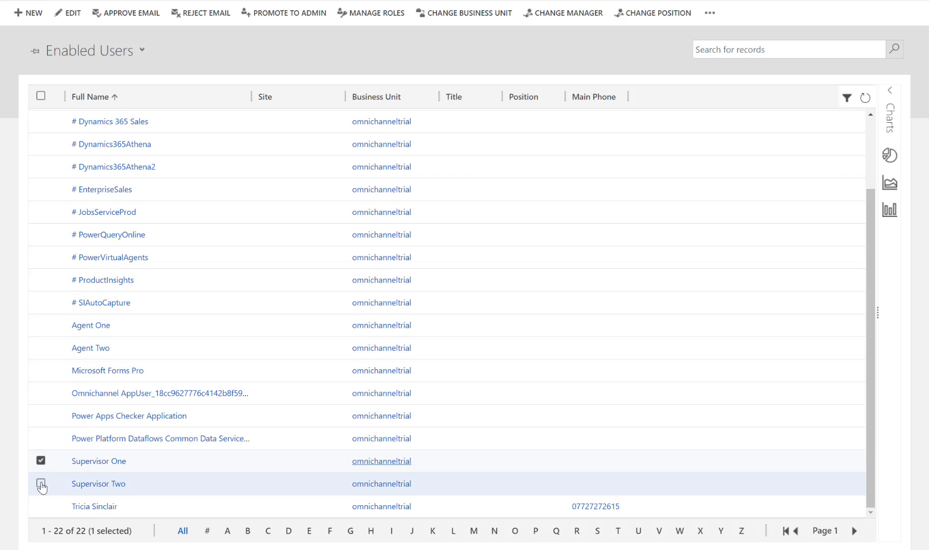
click(41, 484)
click(41, 507)
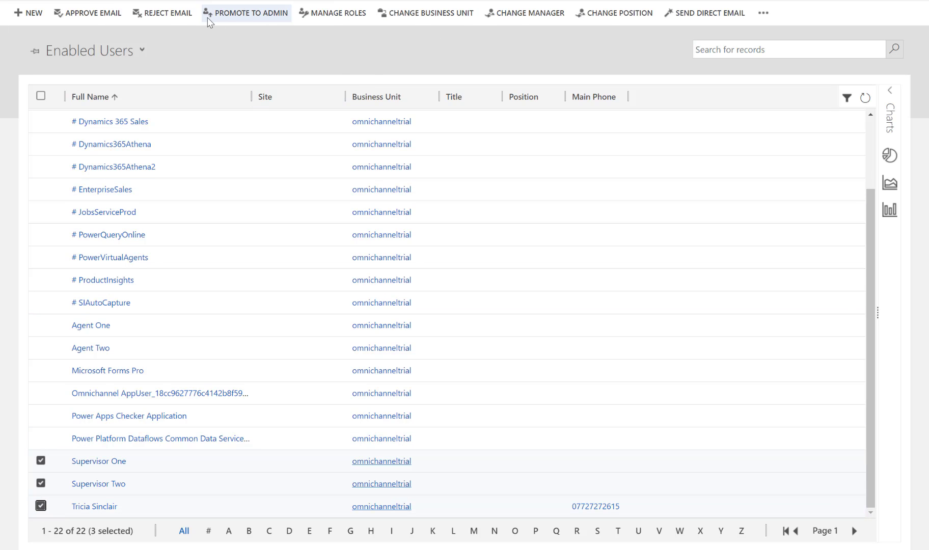
click(319, 21)
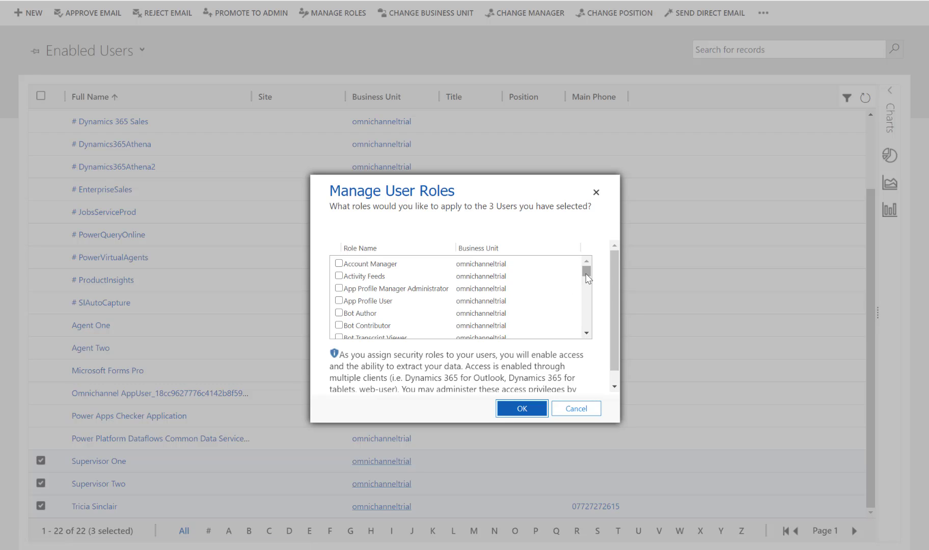
drag(586, 275, 586, 308)
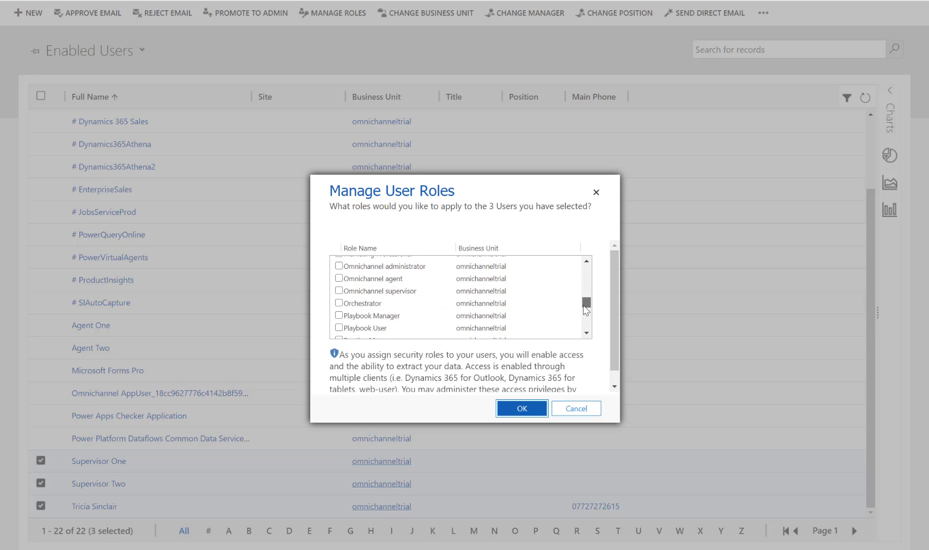
click(339, 291)
click(589, 334)
click(589, 334)
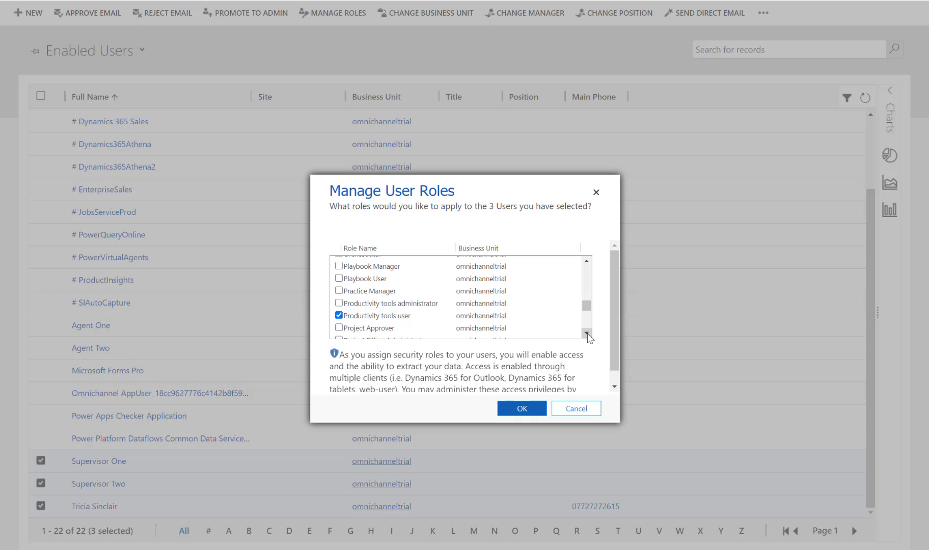
click(526, 409)
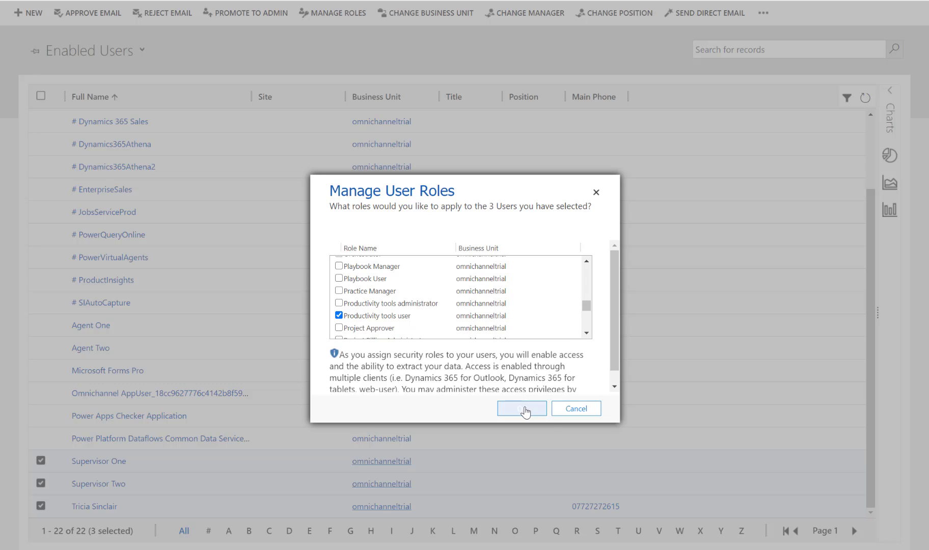
click(525, 410)
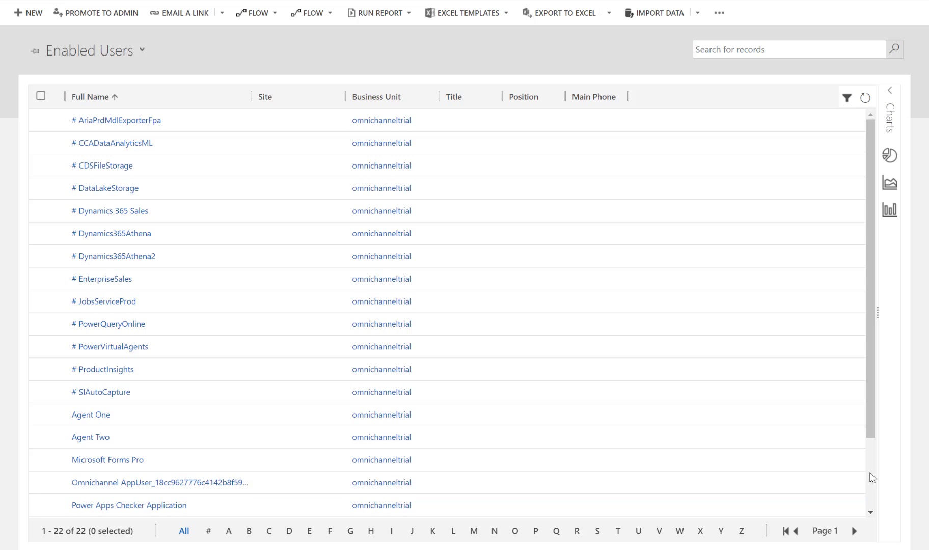
Add the Omnichannel administrator and Productivity tools administrator roles to the last user in the enabled users list.
scroll(872, 478, down, 3)
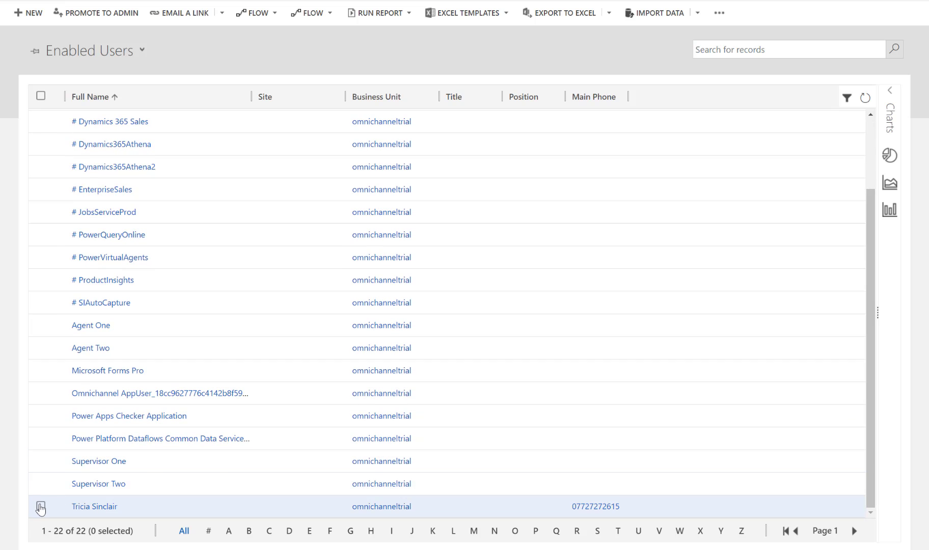
click(41, 508)
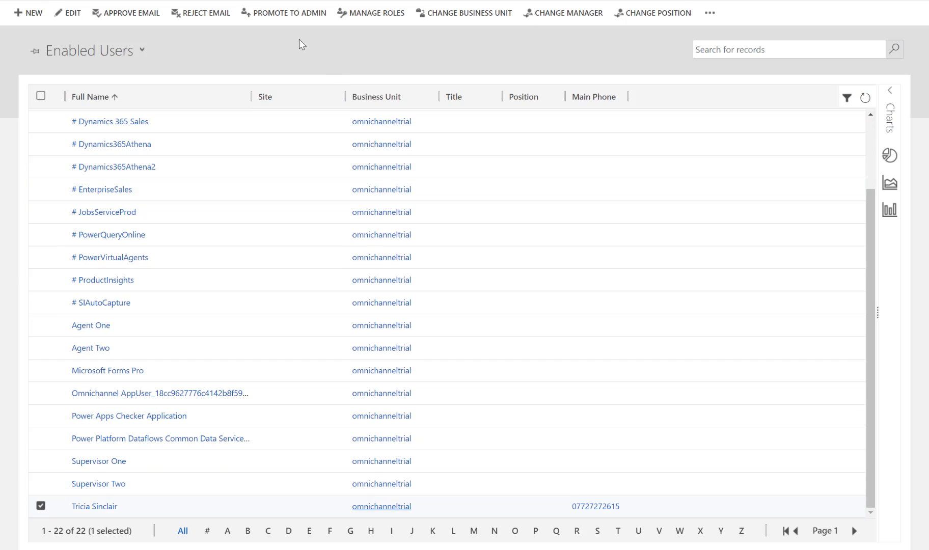
click(358, 15)
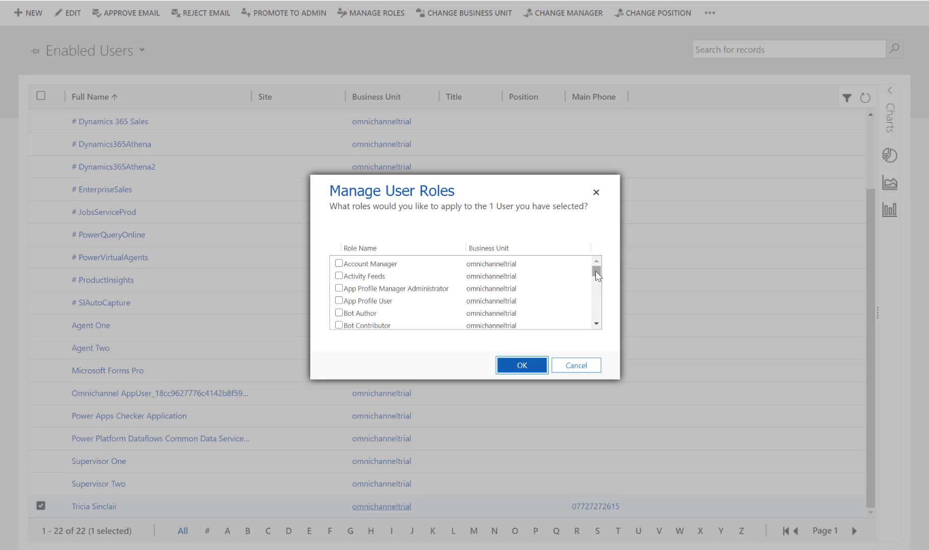
drag(595, 271, 597, 296)
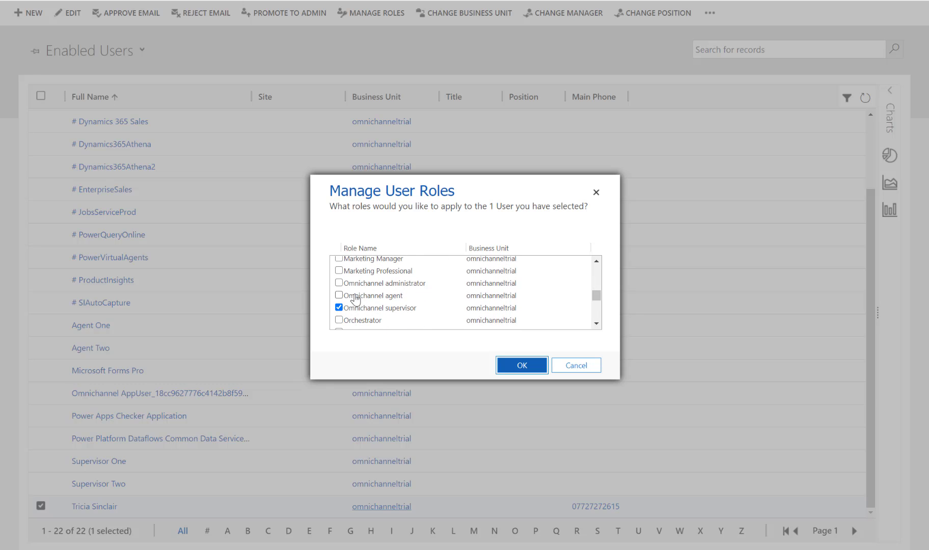
click(339, 284)
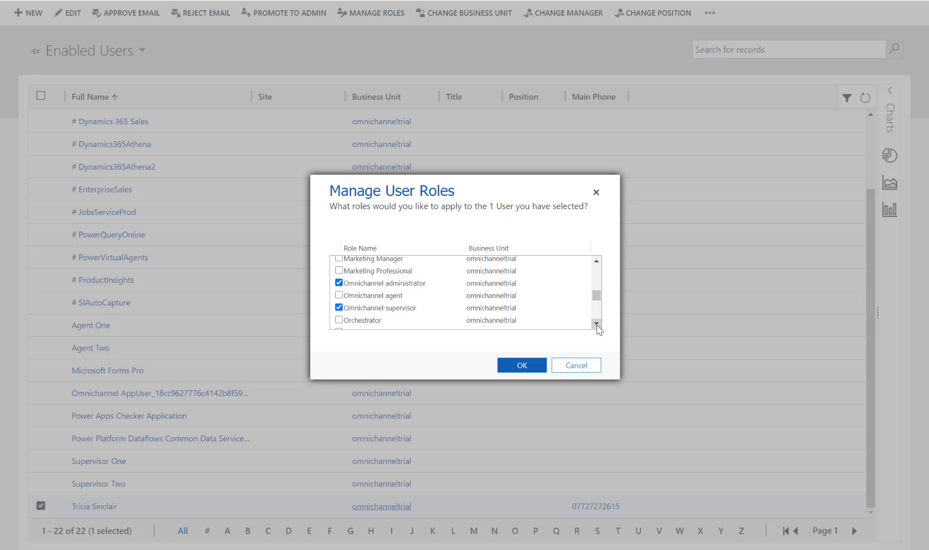
click(597, 324)
click(597, 324)
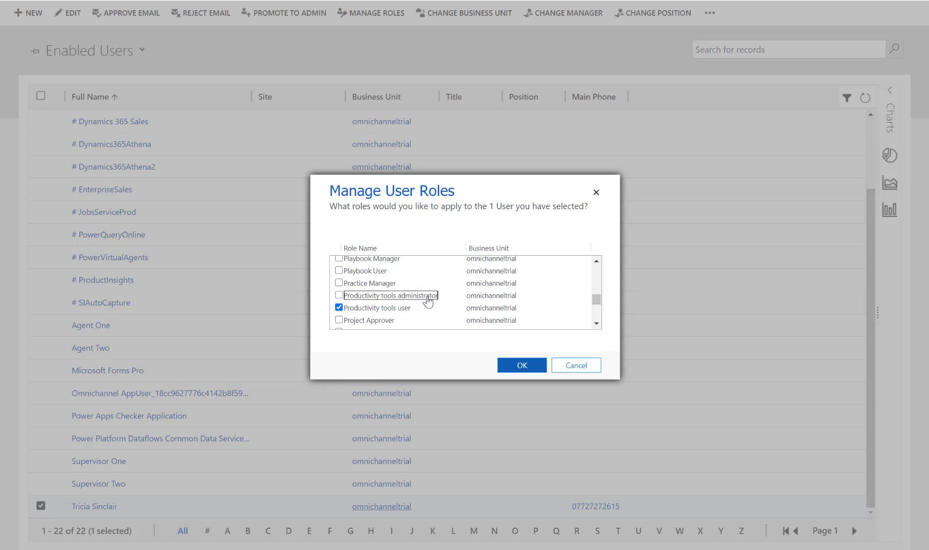
click(427, 297)
click(521, 366)
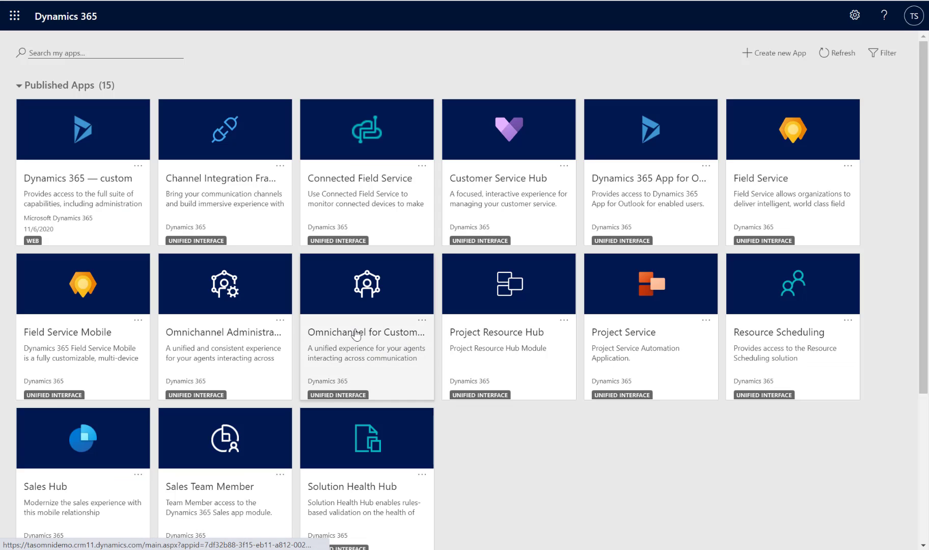
Open the Omnichannel for Customer Service app to view its dashboard and dismiss the What's new notice.
click(356, 334)
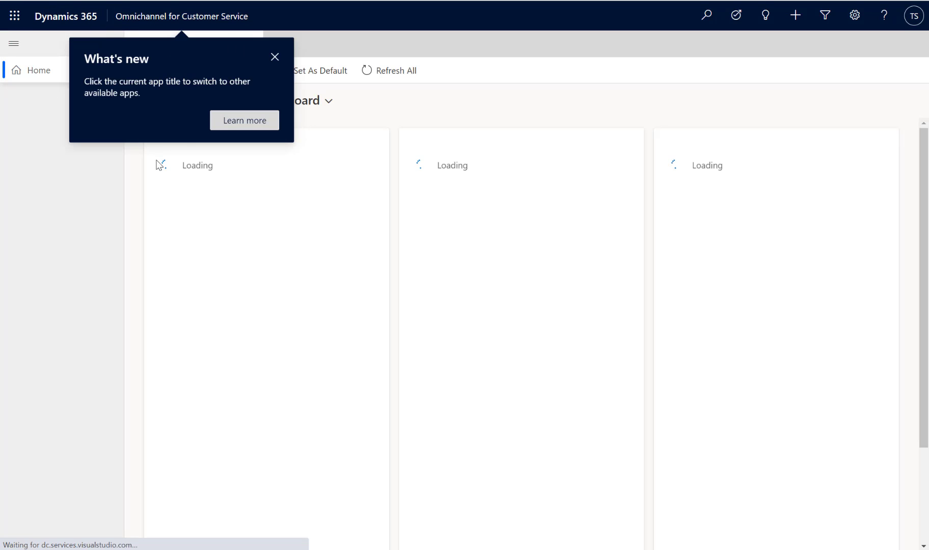
click(274, 59)
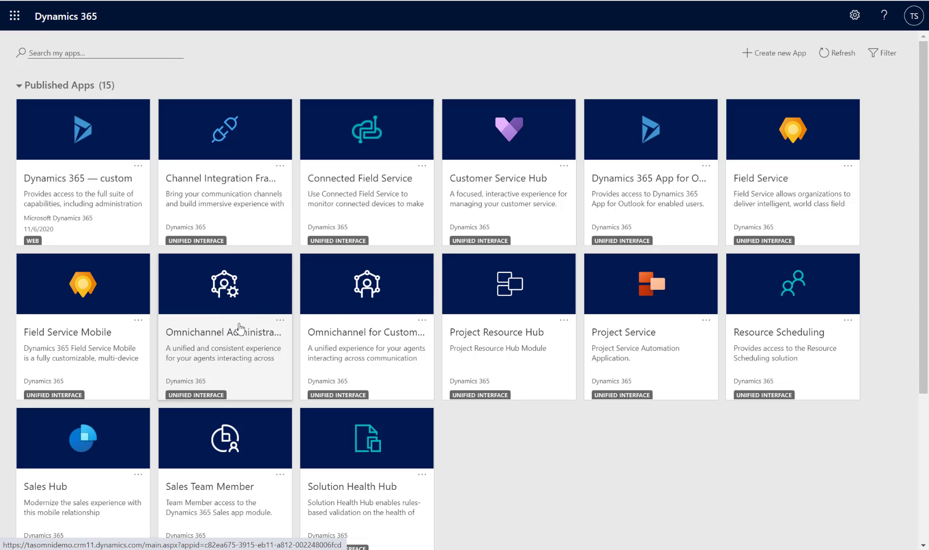
Open the Omnichannel Administration app, dismiss the What's new notice and show the Omnichannel queues.
click(239, 345)
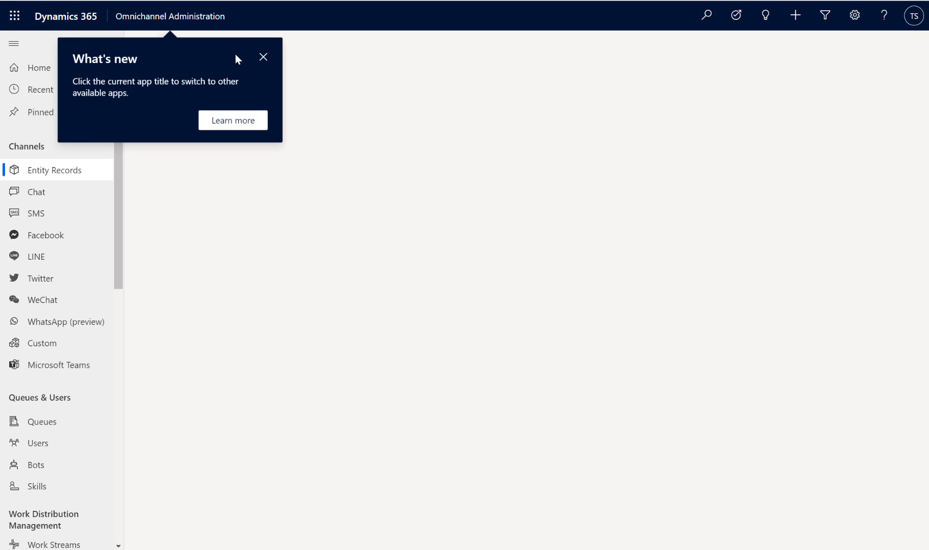
click(264, 60)
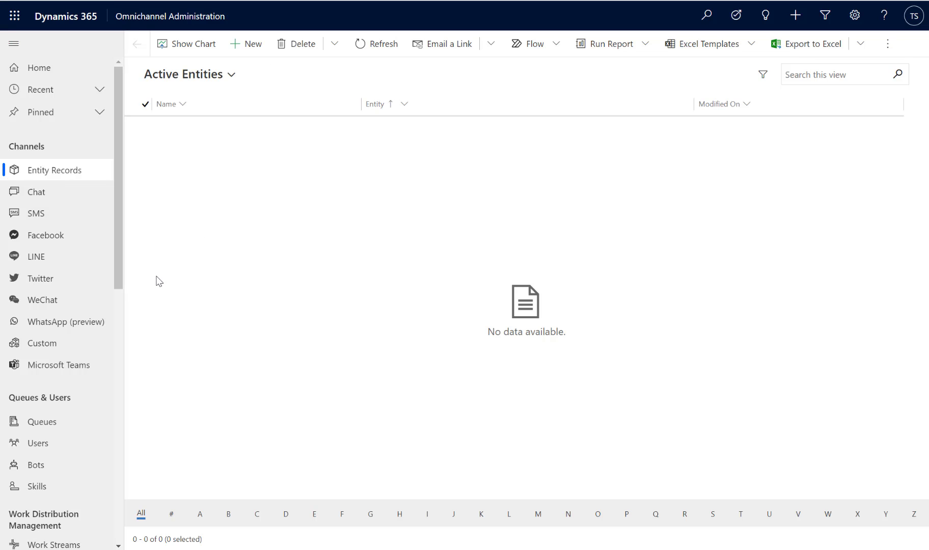
click(79, 423)
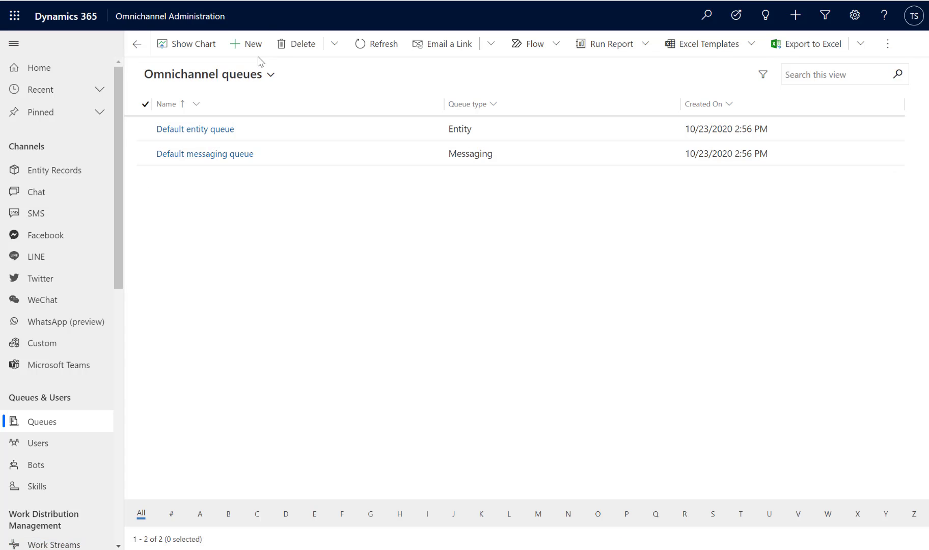
Create a new messaging queue named Cards with priority 1 and save it.
click(248, 44)
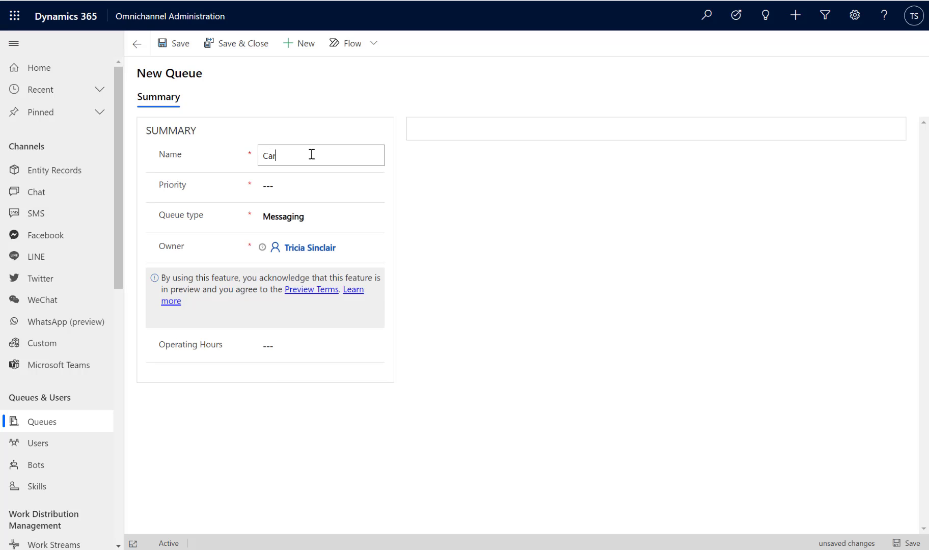
click(310, 184)
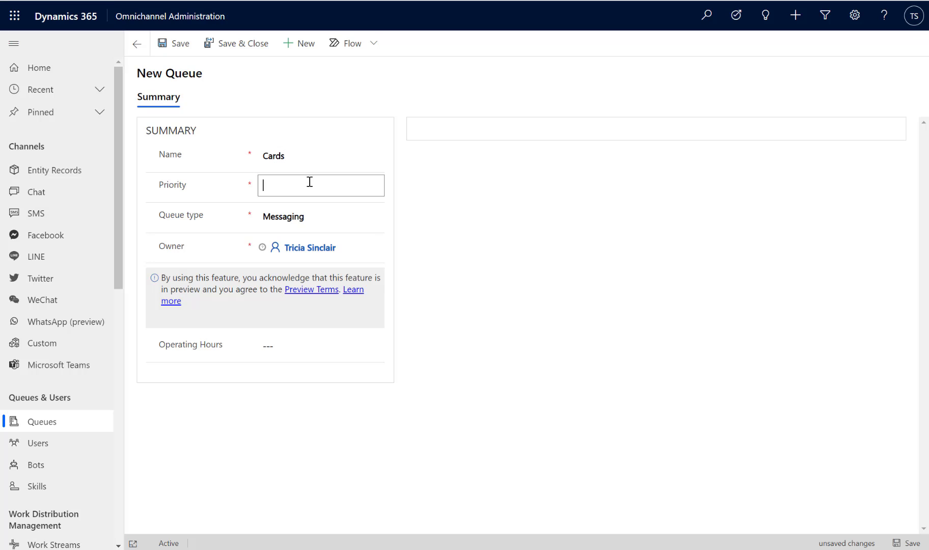
click(173, 46)
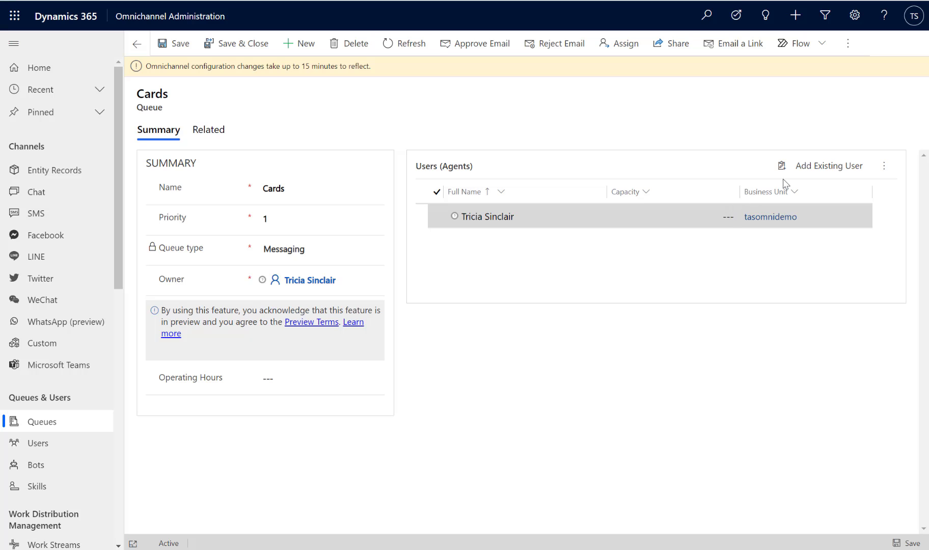
Add the existing user Agent One to the Cards queue's agents.
click(829, 168)
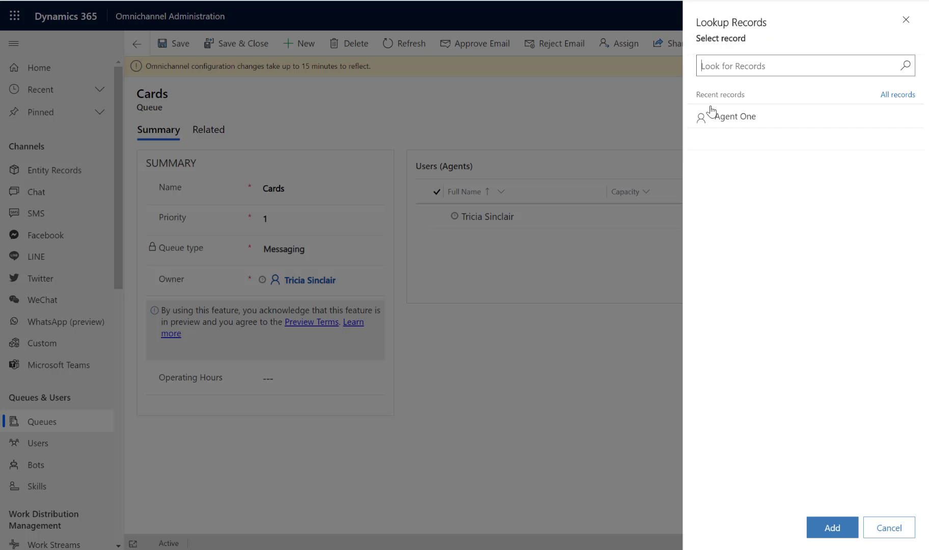
click(794, 115)
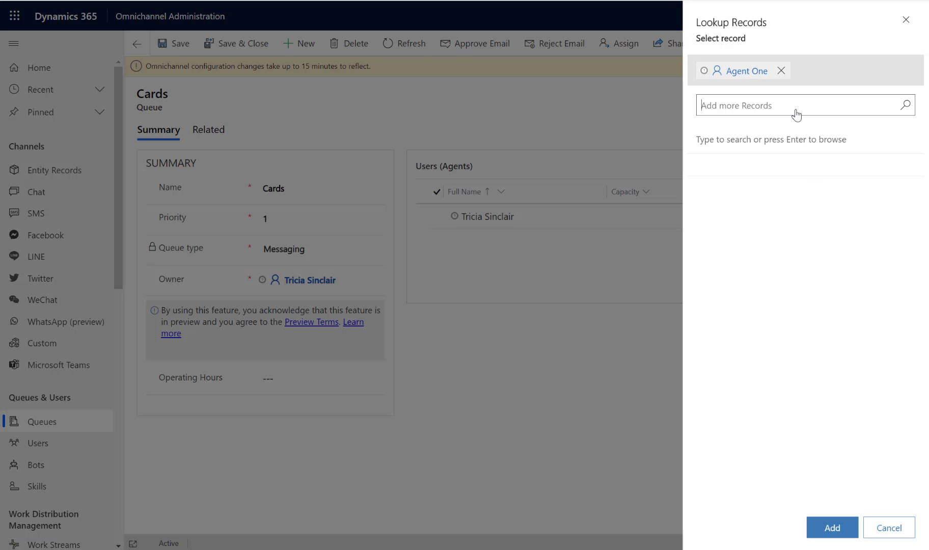
click(838, 517)
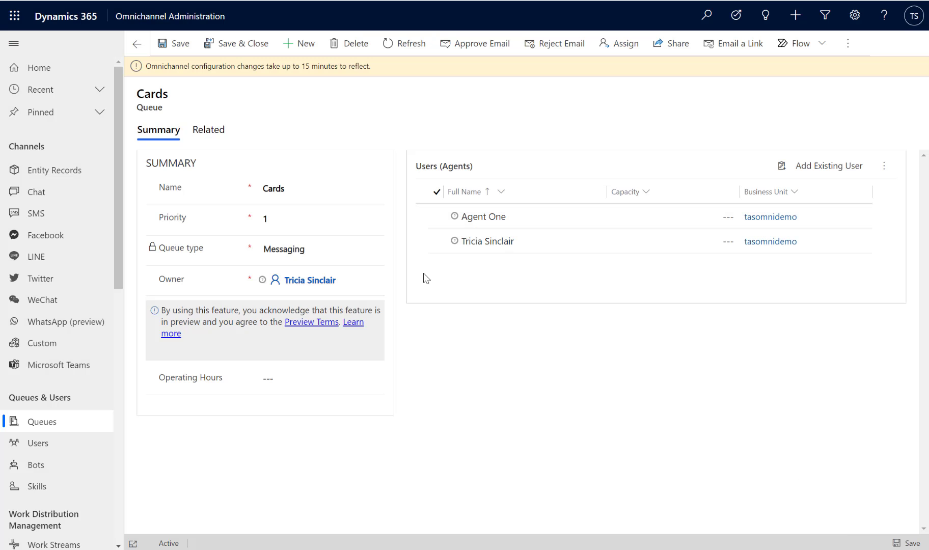
Save and close the Cards queue, and create and save a new messaging queue named Complaints with priority 2.
click(226, 48)
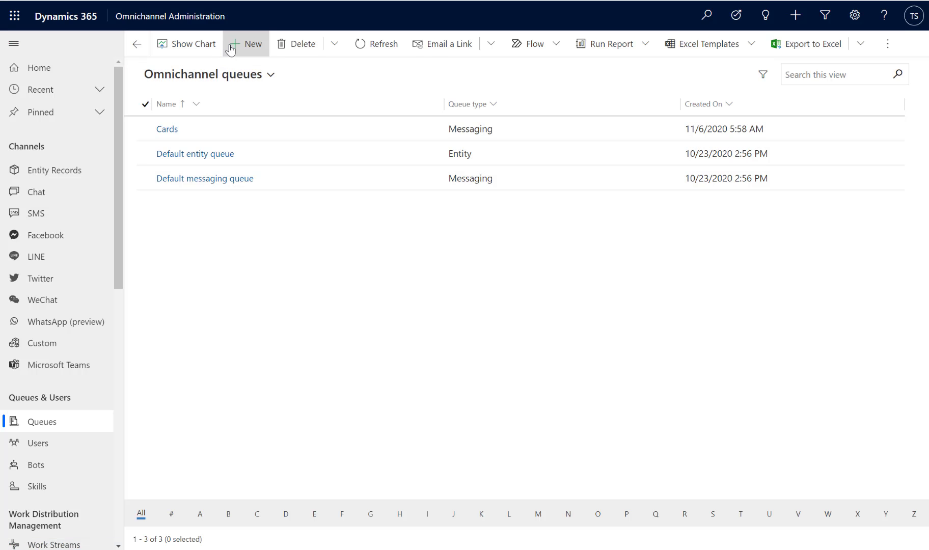
click(230, 46)
click(316, 153)
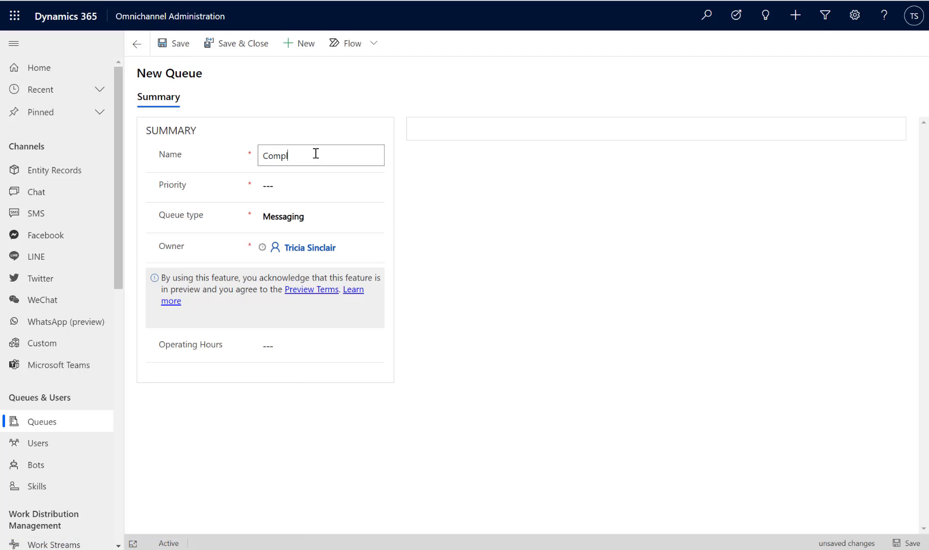
click(336, 183)
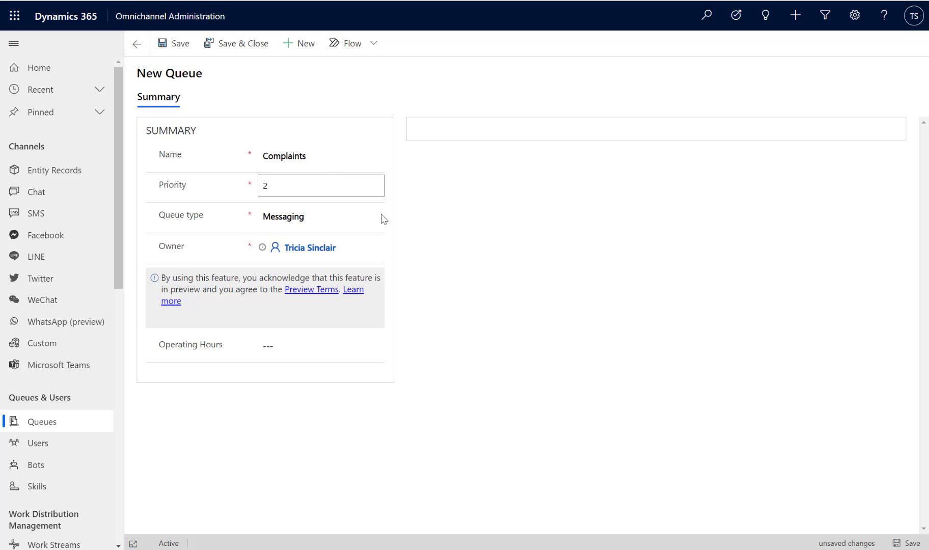
click(422, 235)
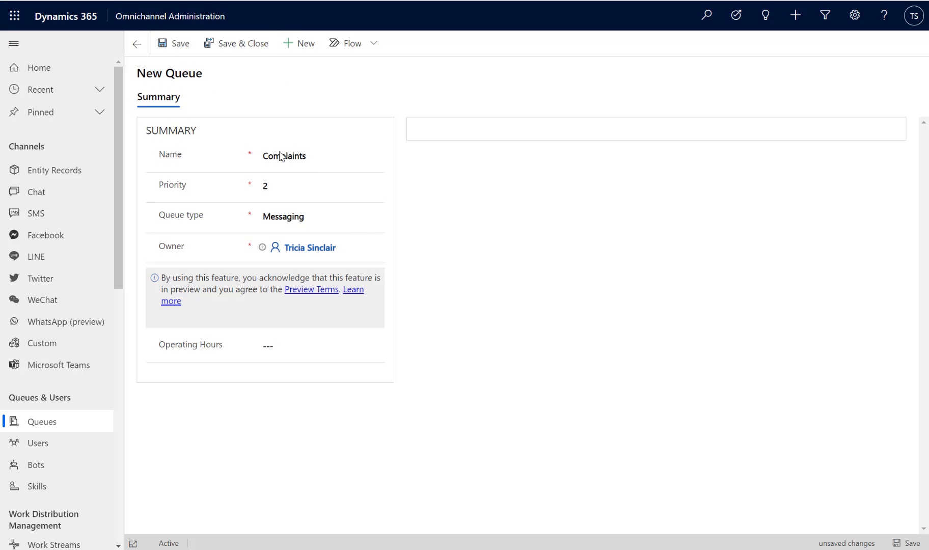
click(344, 220)
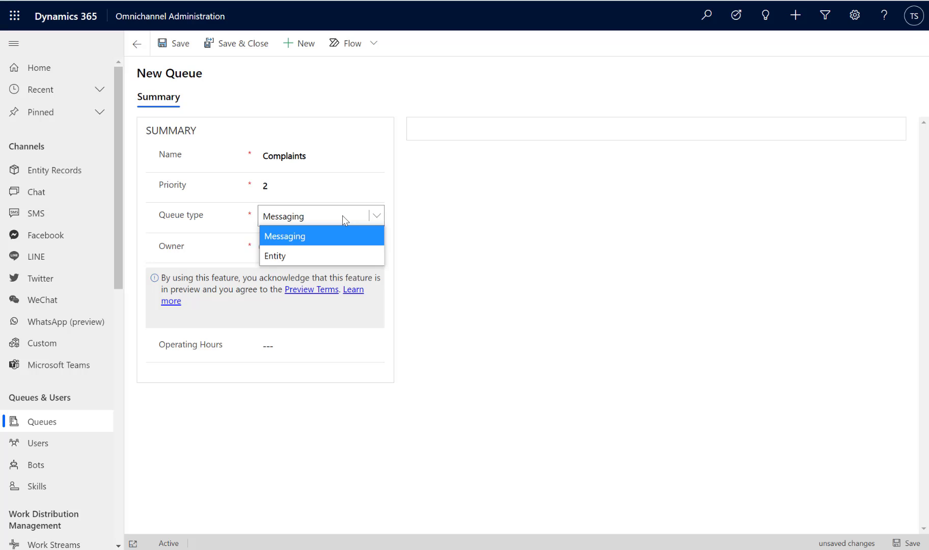
click(344, 220)
click(173, 45)
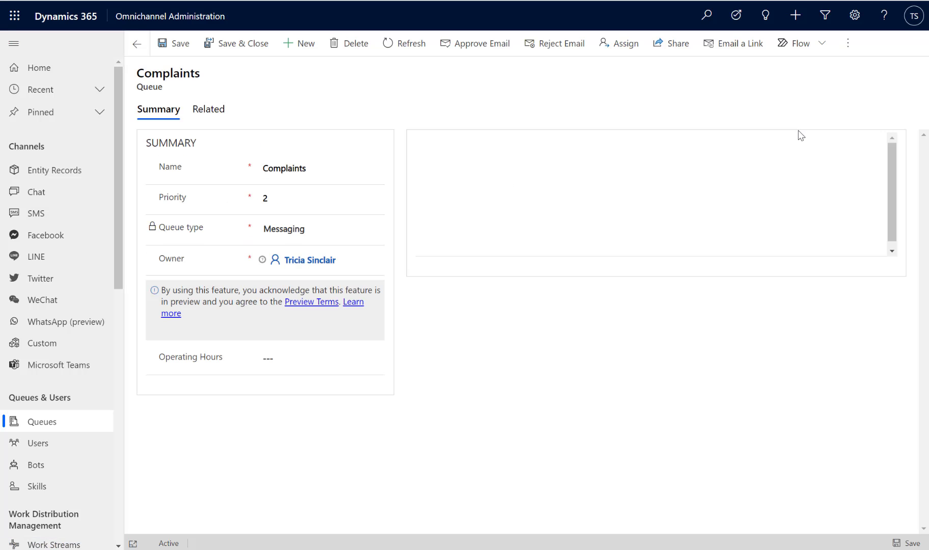
Add the existing users Agent Two and Supervisor Two to the Complaints queue's agents, and save and close the queue.
click(813, 168)
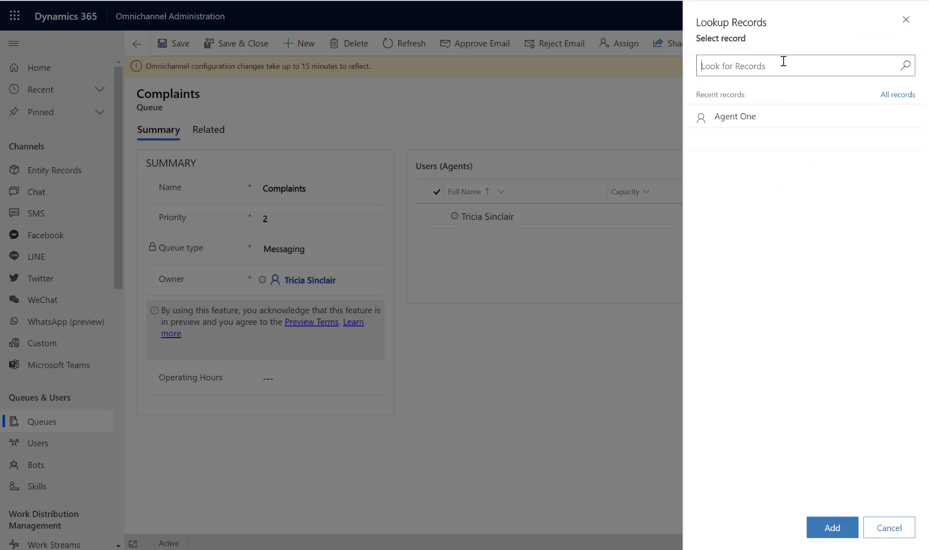
text(agent)
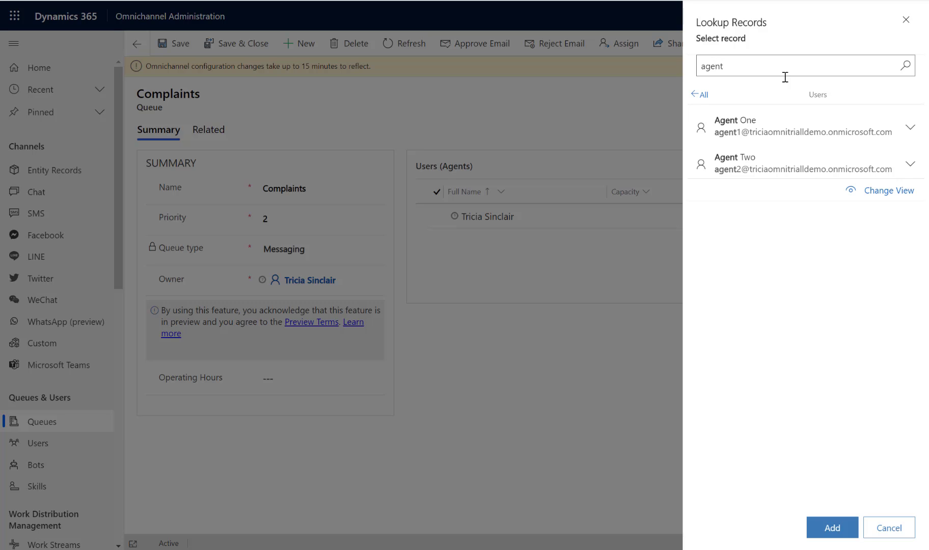
click(747, 161)
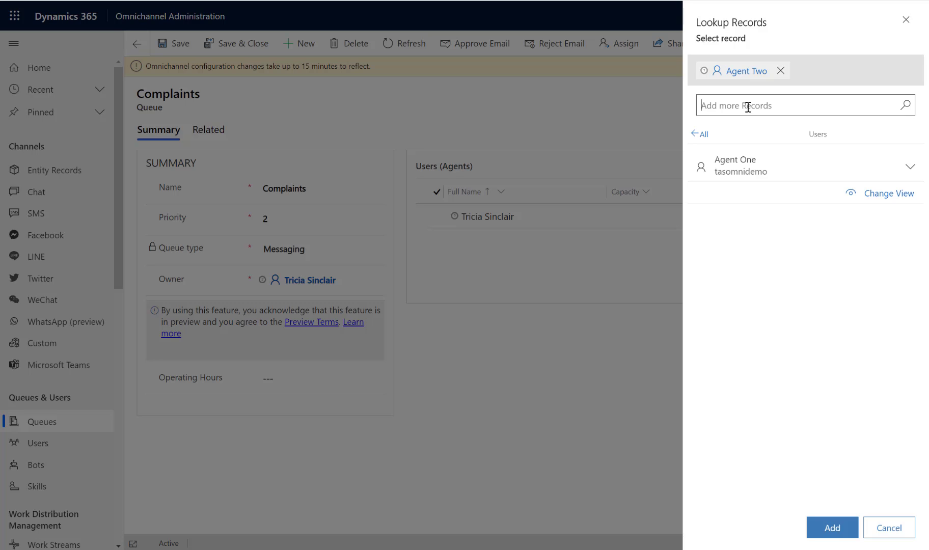
text(super)
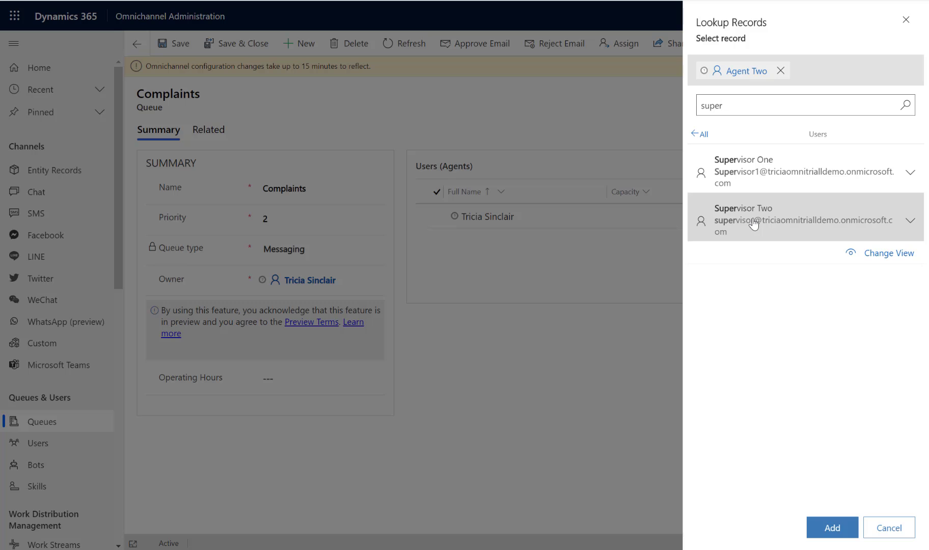
click(754, 223)
click(836, 531)
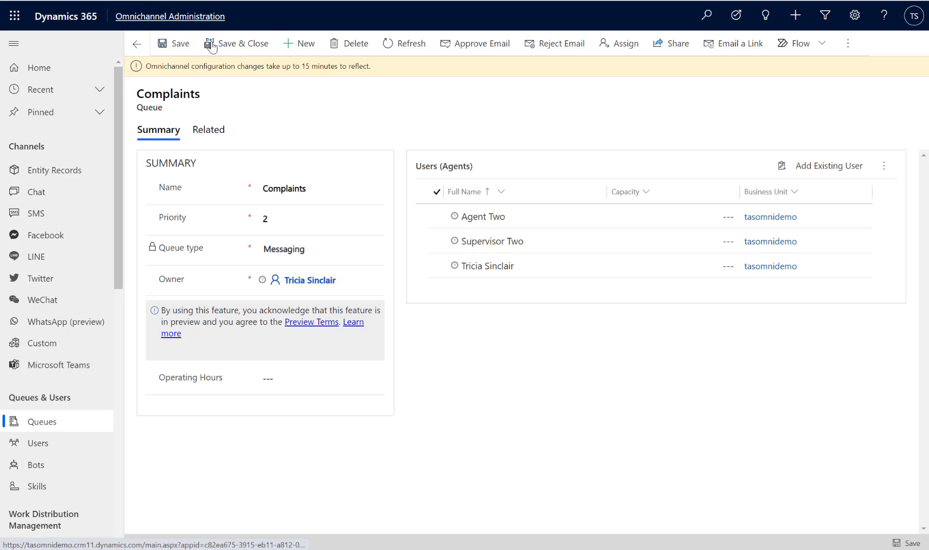
click(225, 54)
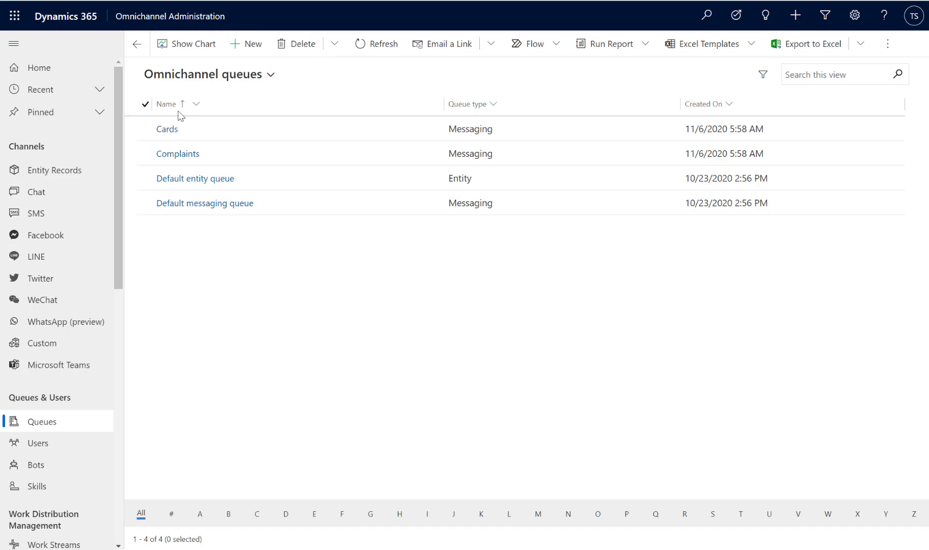
Add the existing user Supervisor One to the Cards queue's agents and return to the queue list.
click(171, 130)
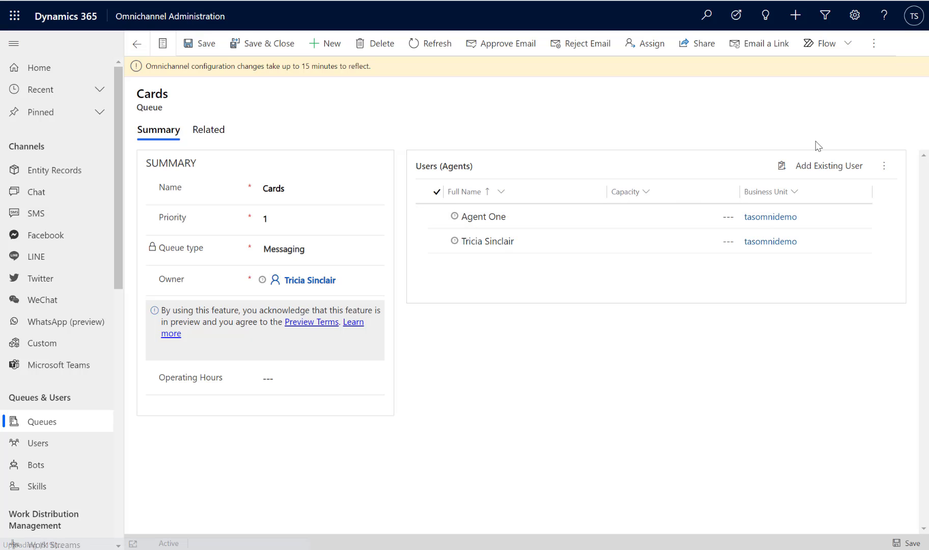
click(817, 180)
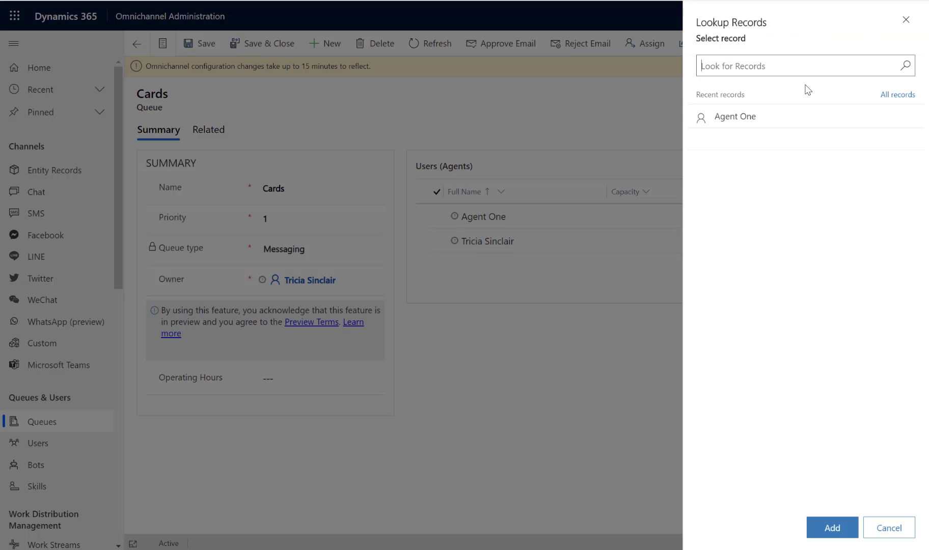
text(superv)
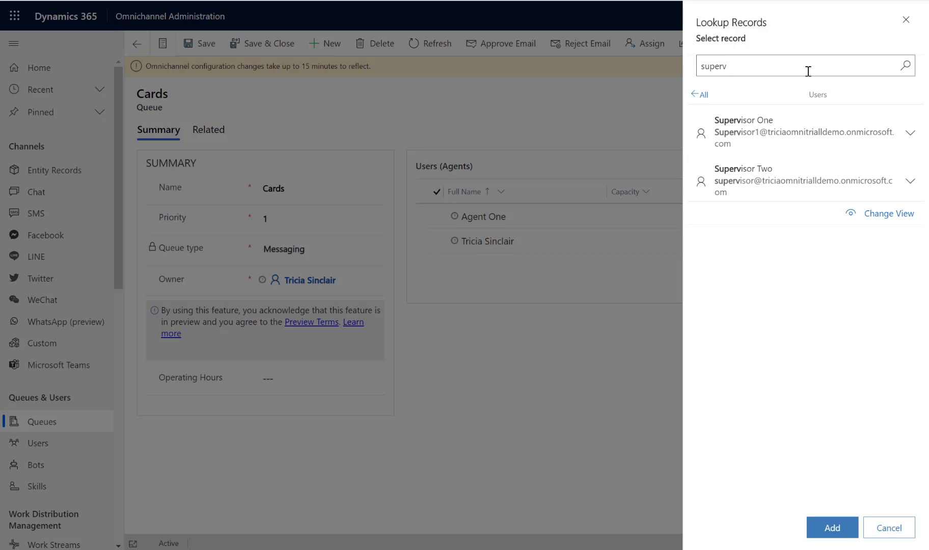
click(797, 125)
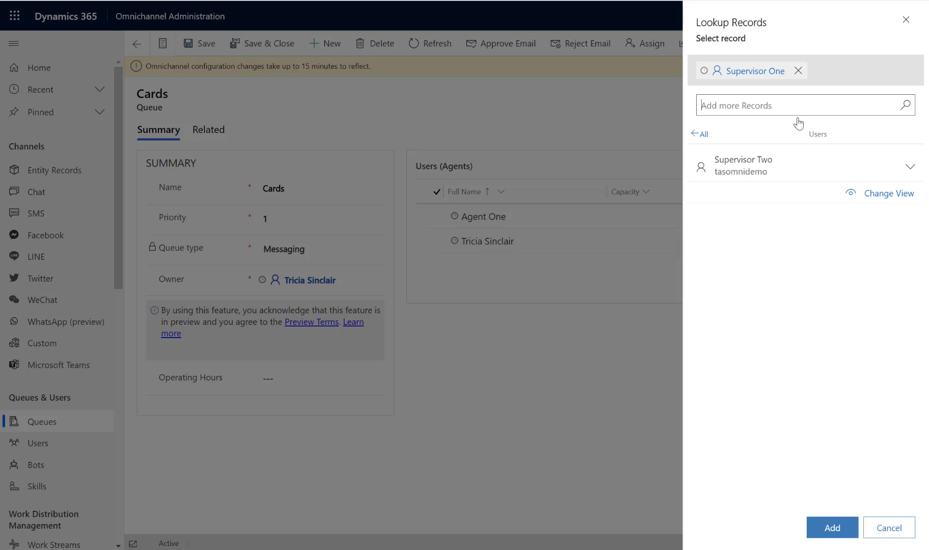
click(823, 525)
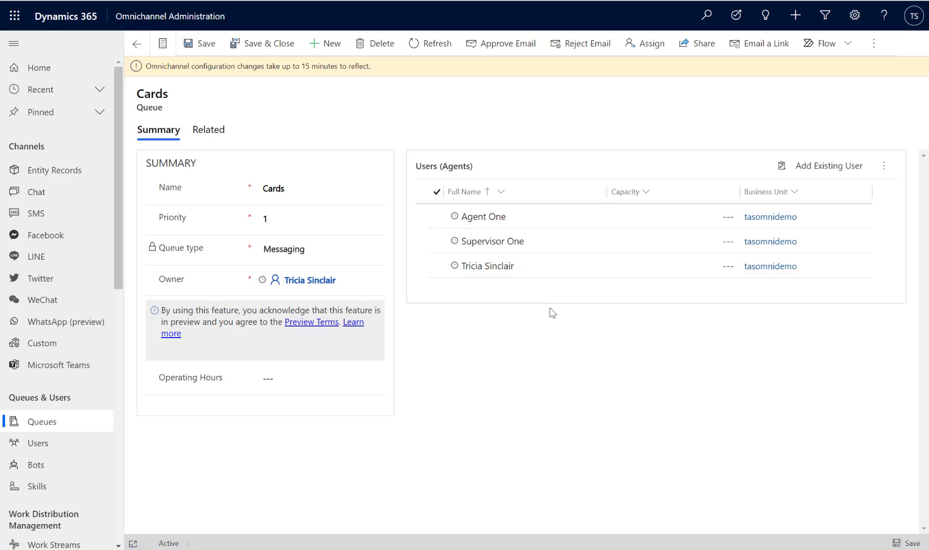
click(135, 47)
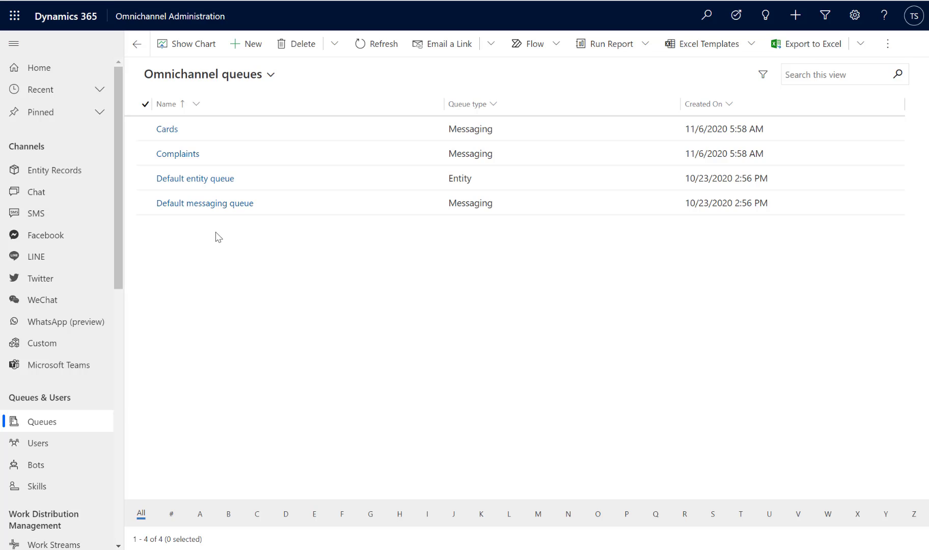
Open Agent One from the Omnichannel users and save the record's Omnichannel details with capacity 100 and default presence Available.
click(77, 451)
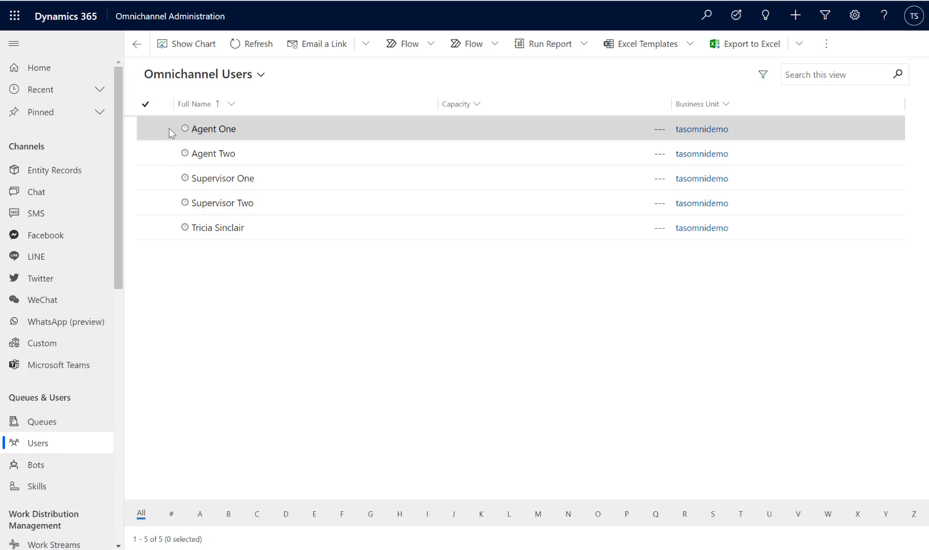
click(210, 132)
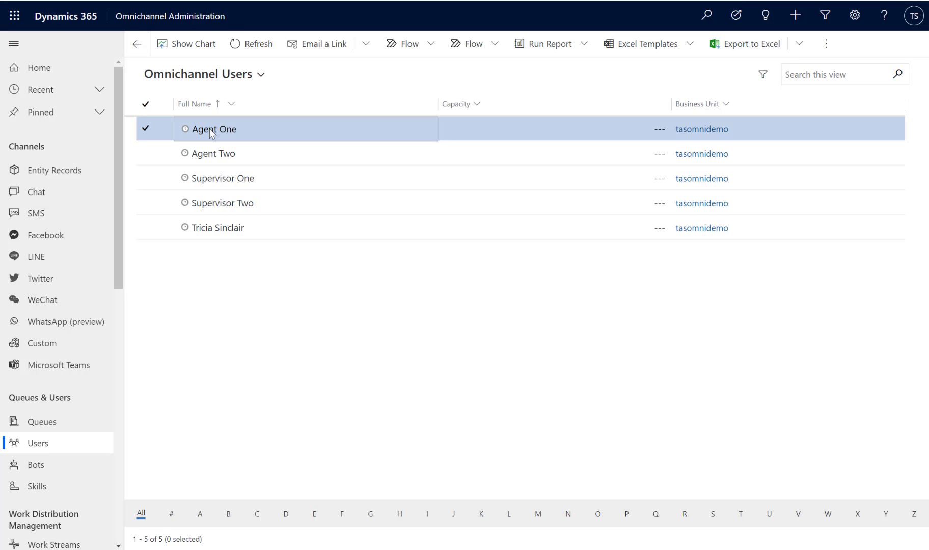
click(210, 129)
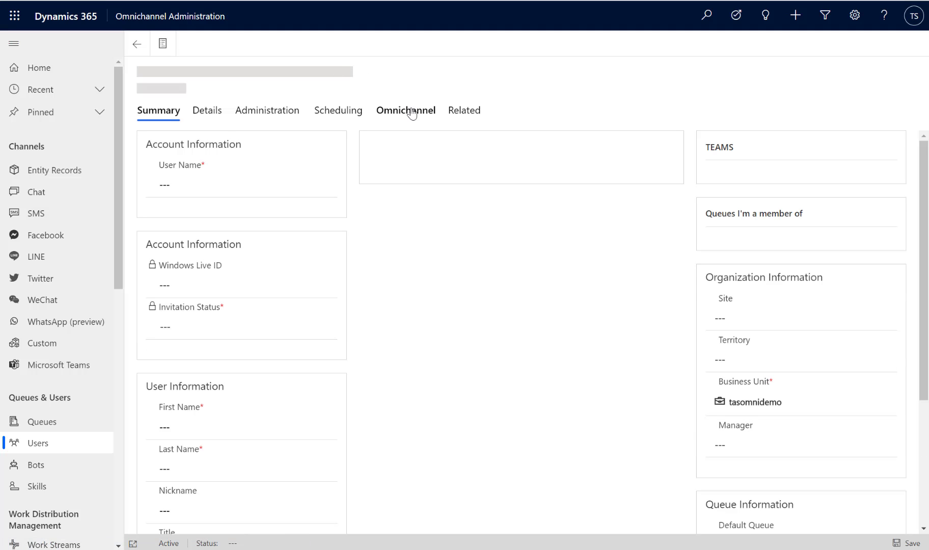
click(413, 113)
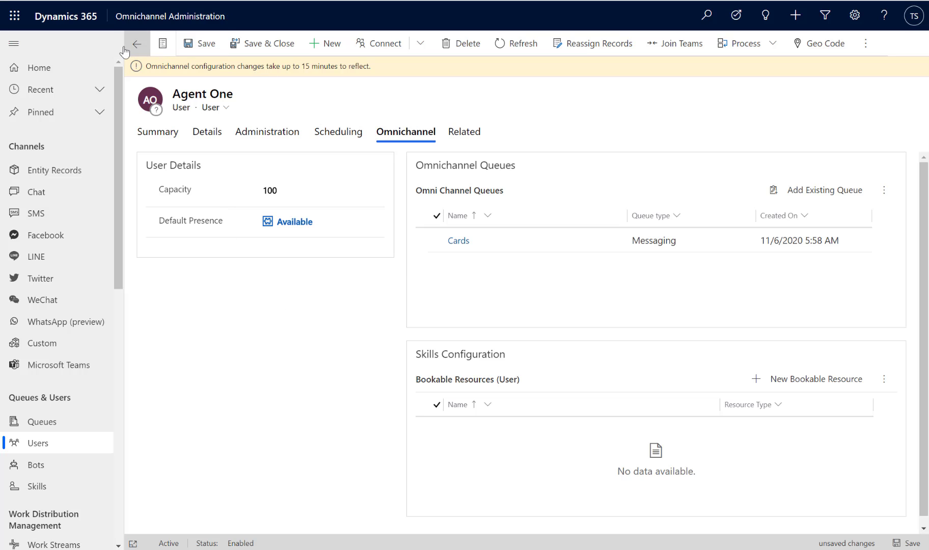
click(267, 43)
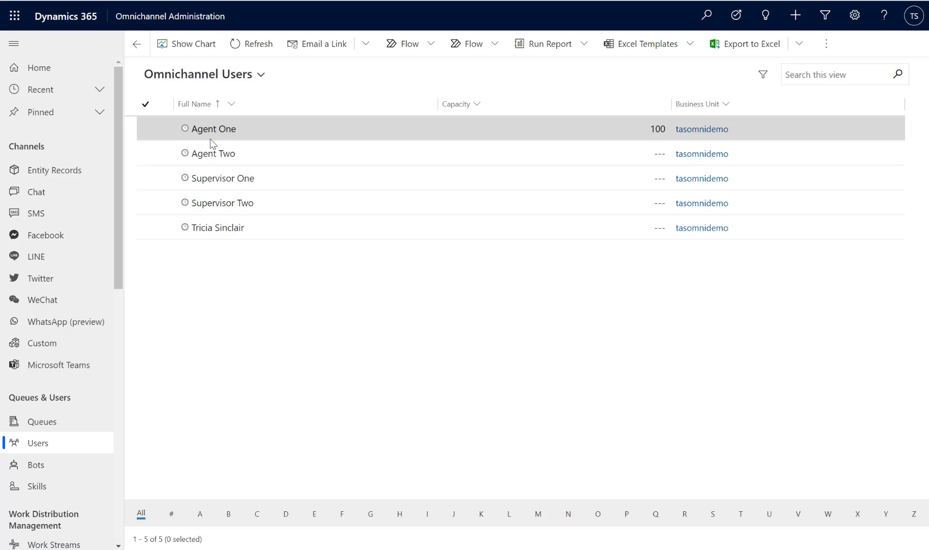
Save Agent Two's Omnichannel details with capacity 100 and default presence Available, and close the record.
click(221, 154)
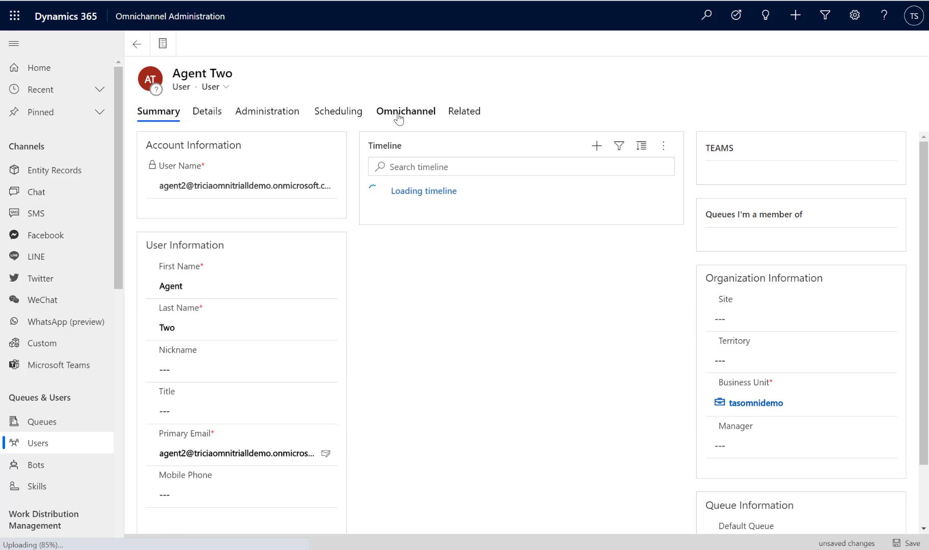
click(399, 118)
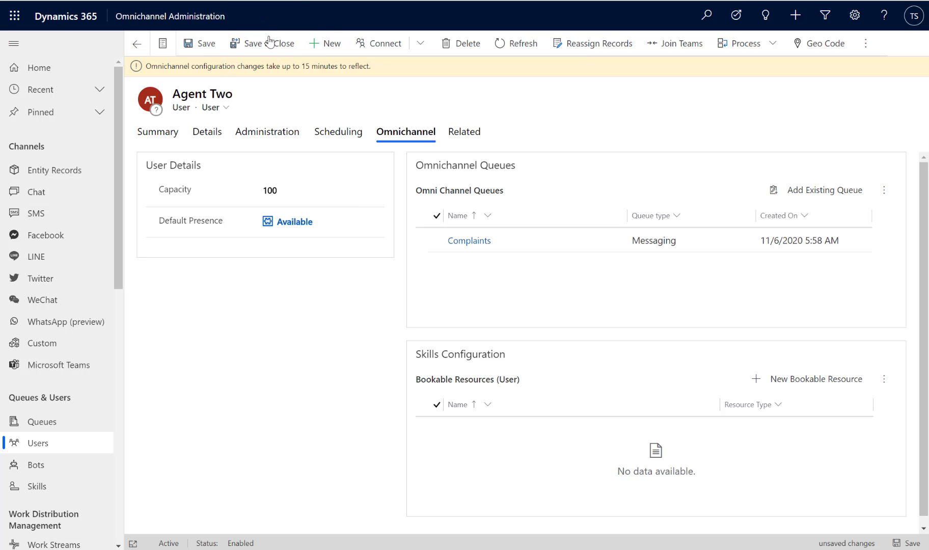
click(210, 45)
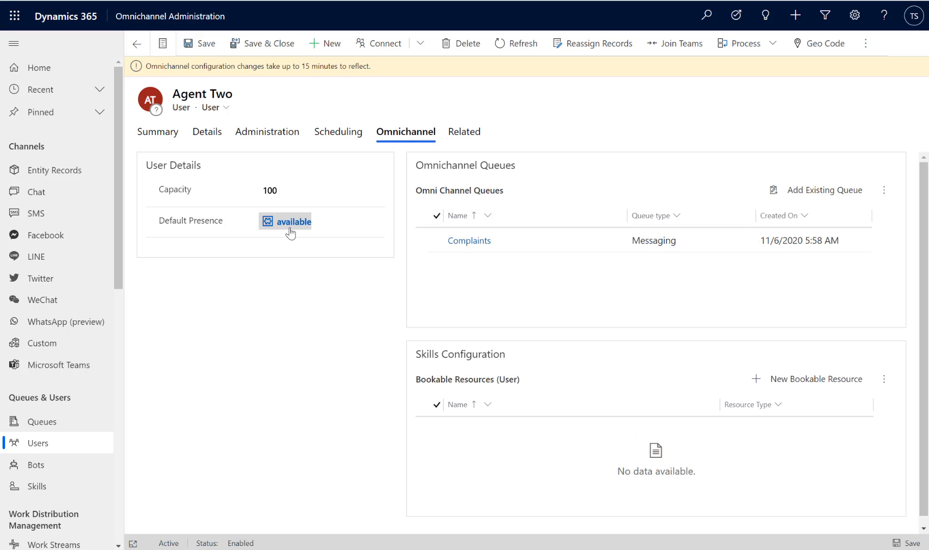
click(257, 44)
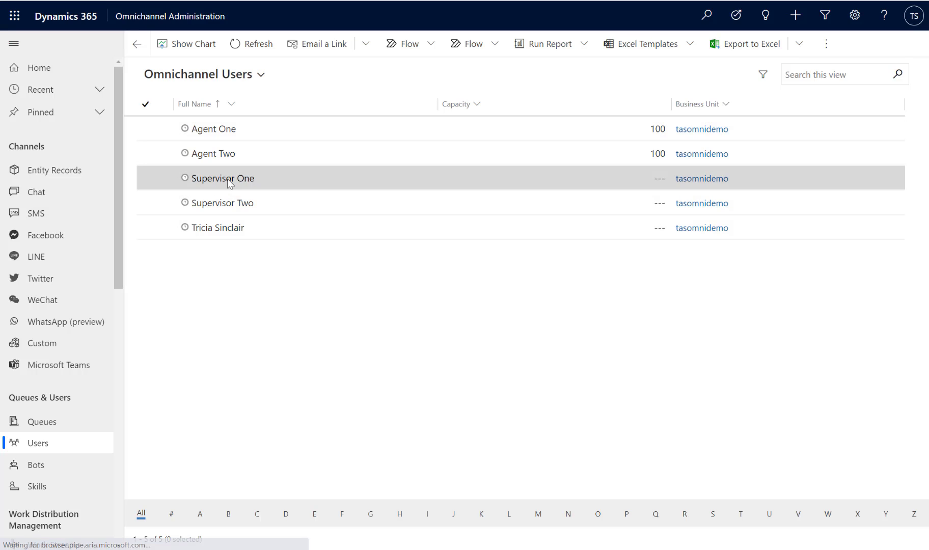
Save Supervisor One's Omnichannel details with capacity 100 and default presence Available, and close the record.
click(228, 180)
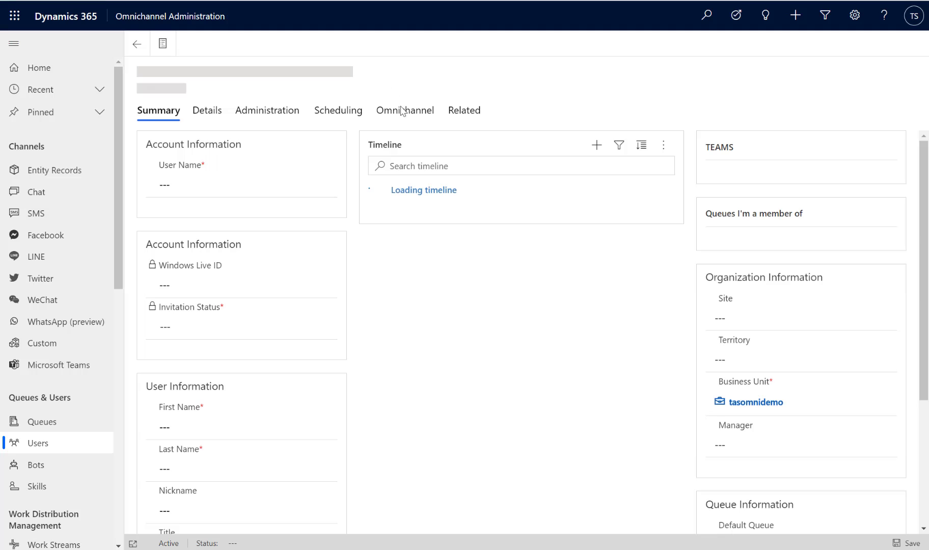
click(403, 111)
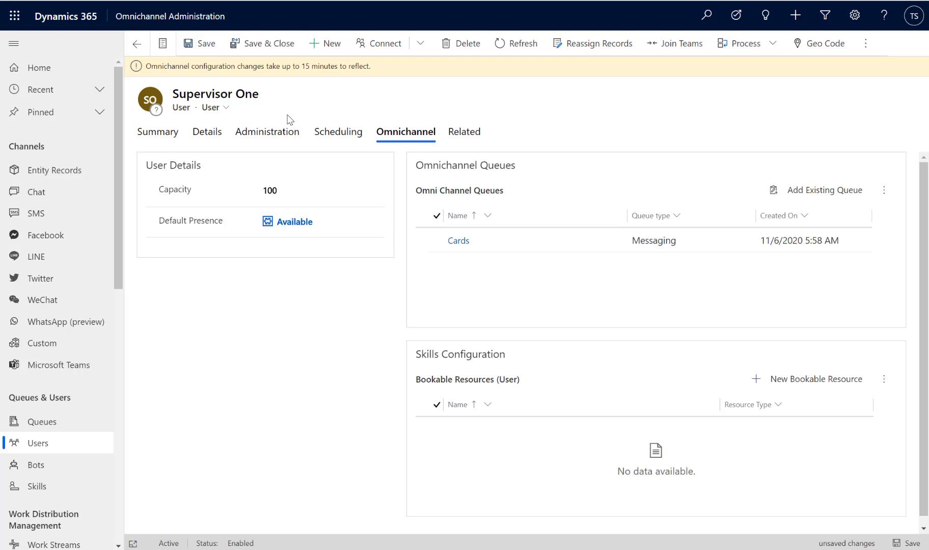
click(213, 46)
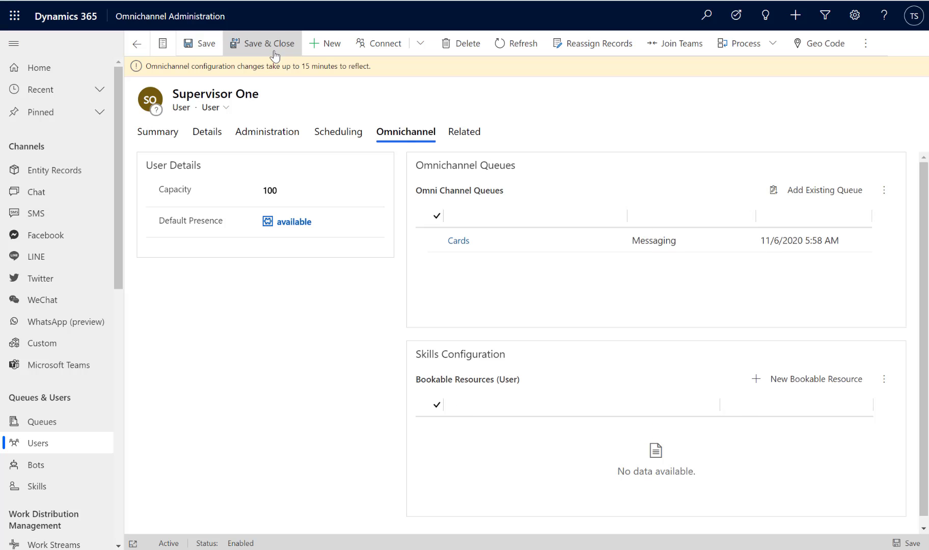
click(273, 51)
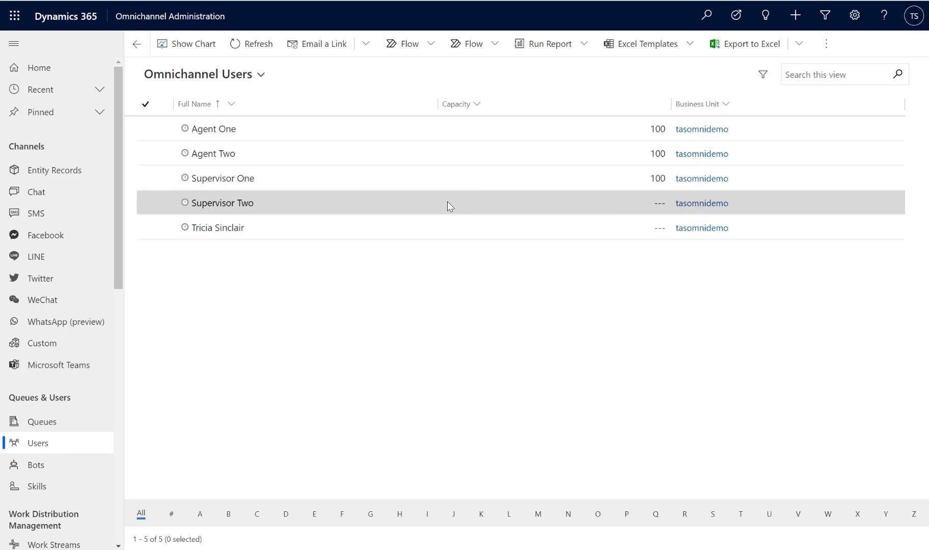
Save Supervisor Two's Omnichannel details with capacity 100 and default presence Available, and return to the user list.
click(216, 204)
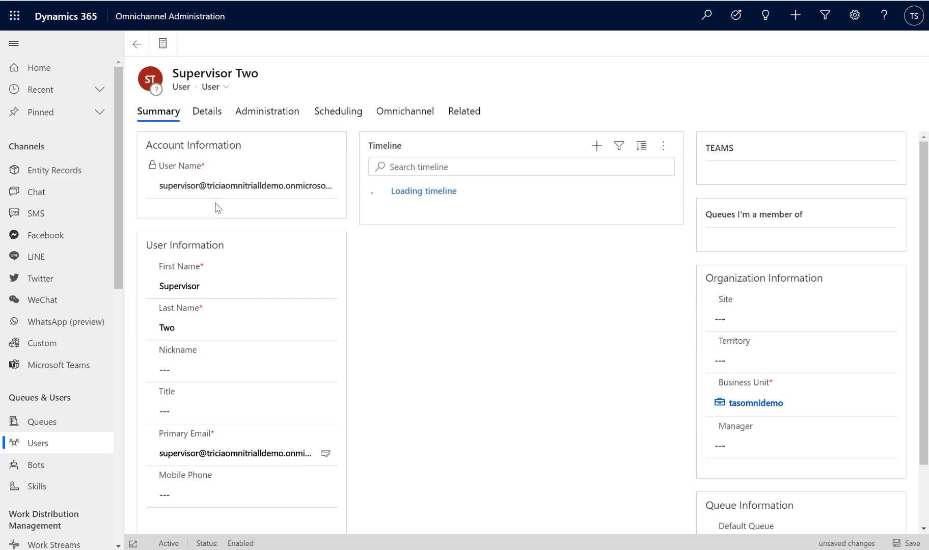
click(408, 113)
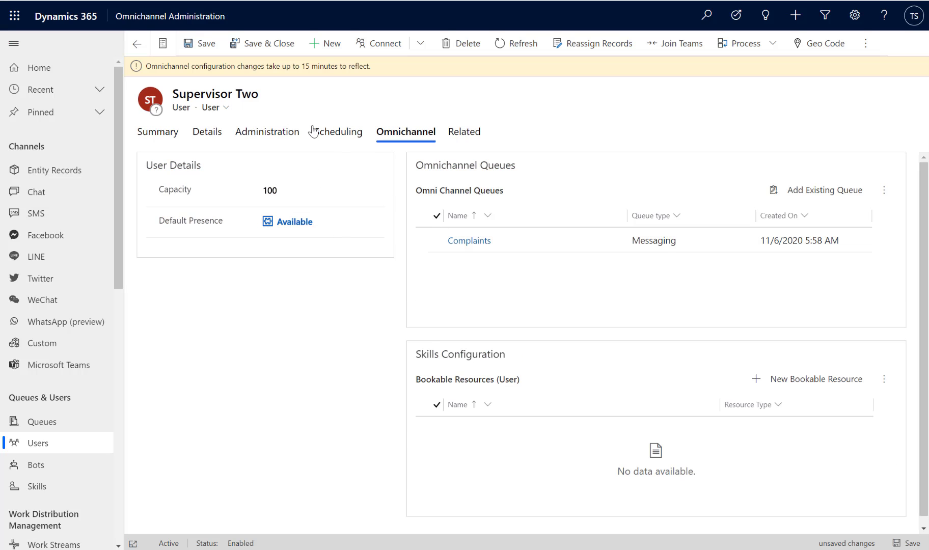
click(183, 45)
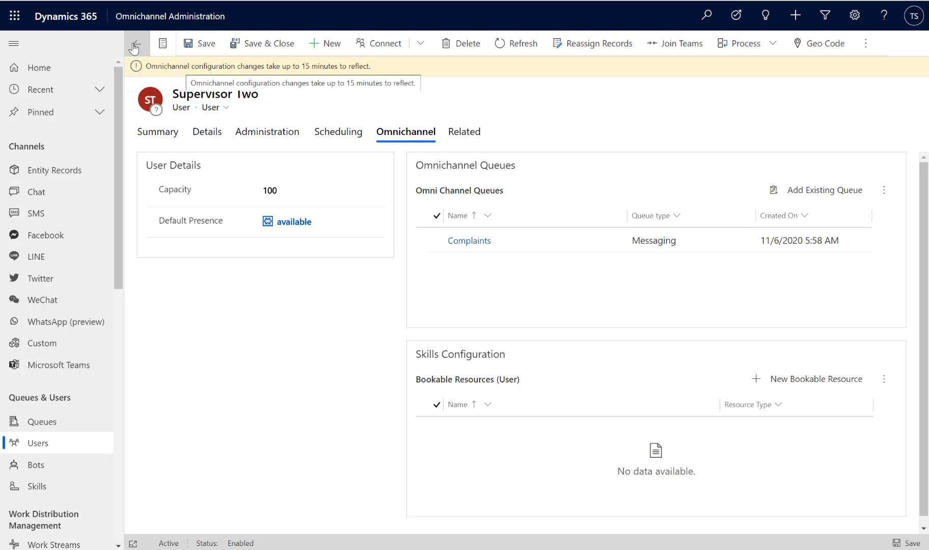
click(136, 47)
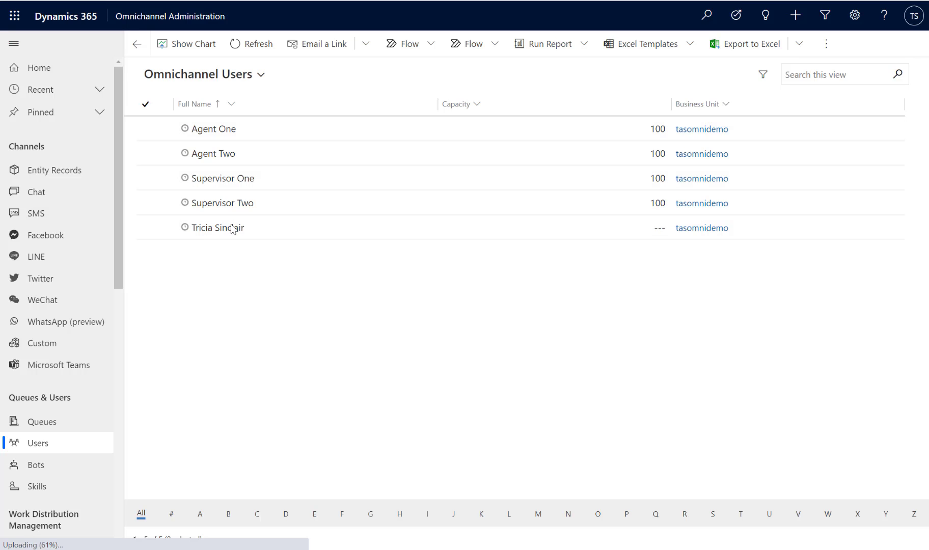
Open the one user without a capacity, save that record's Omnichannel details with capacity 100 and default presence Available, and close the record.
click(253, 229)
double_click(275, 228)
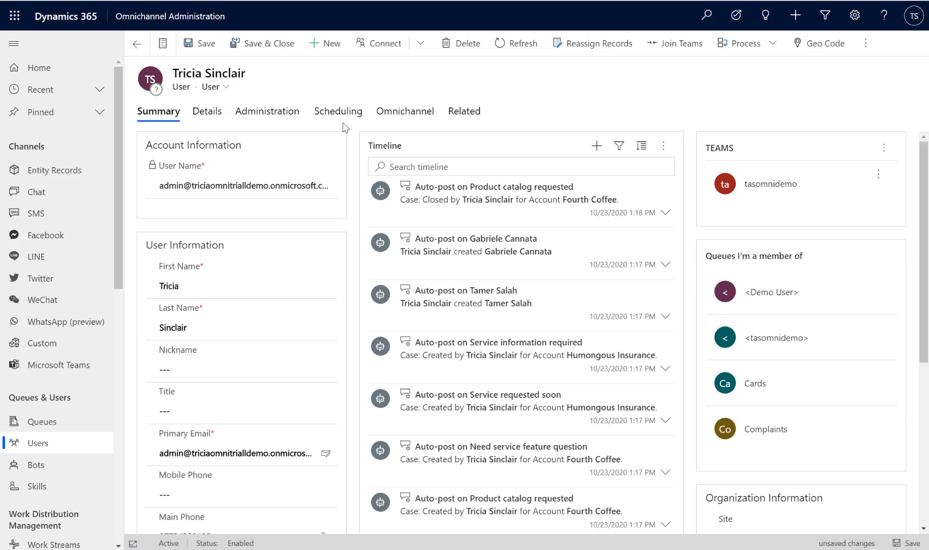
click(400, 112)
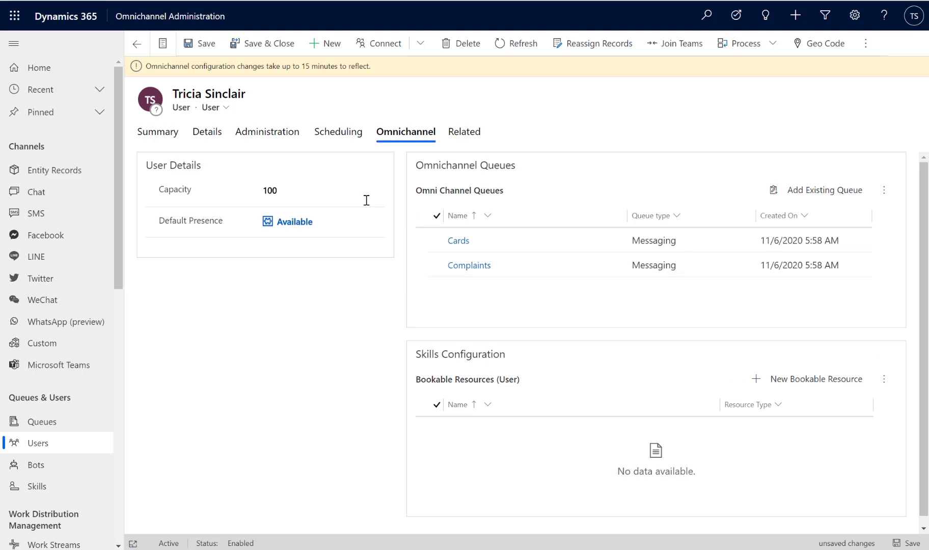
click(252, 53)
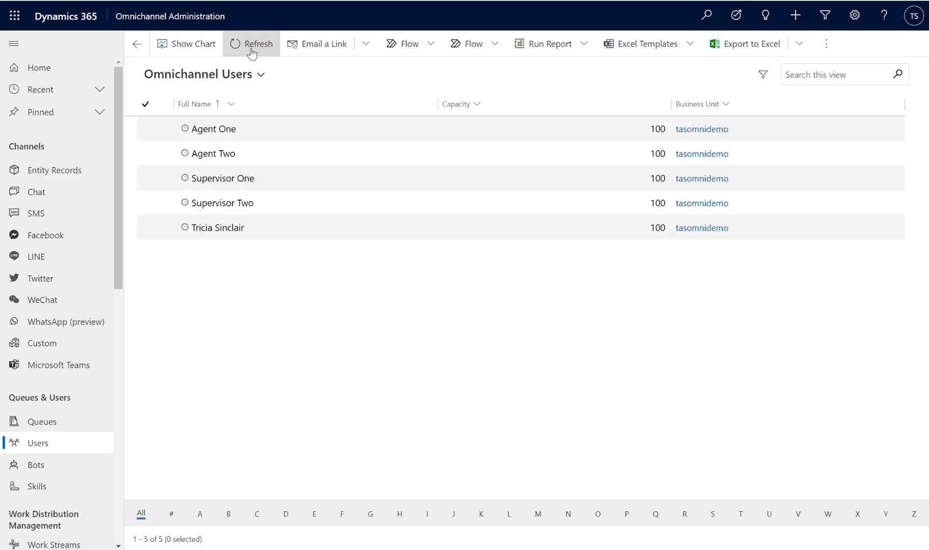
click(251, 50)
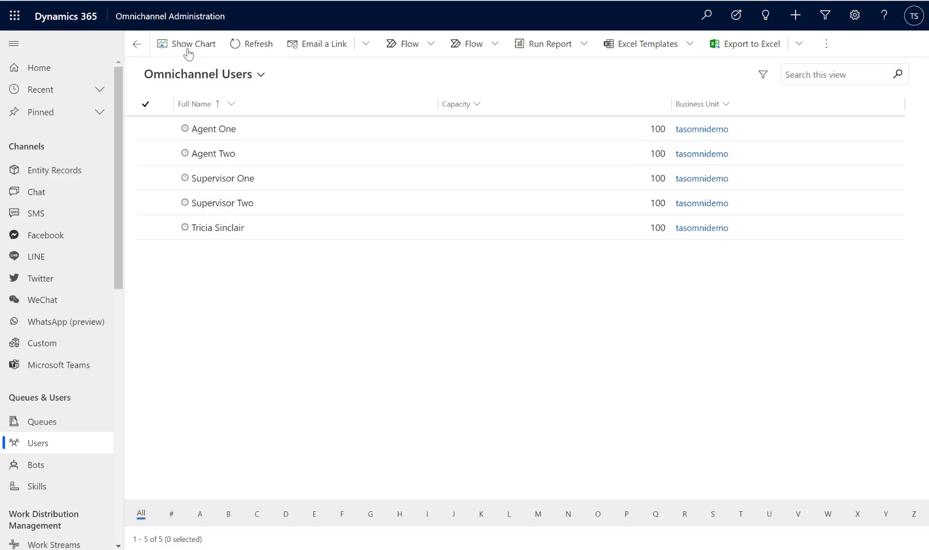
Switch from Omnichannel Administration to the Omnichannel for Customer Service app.
click(185, 18)
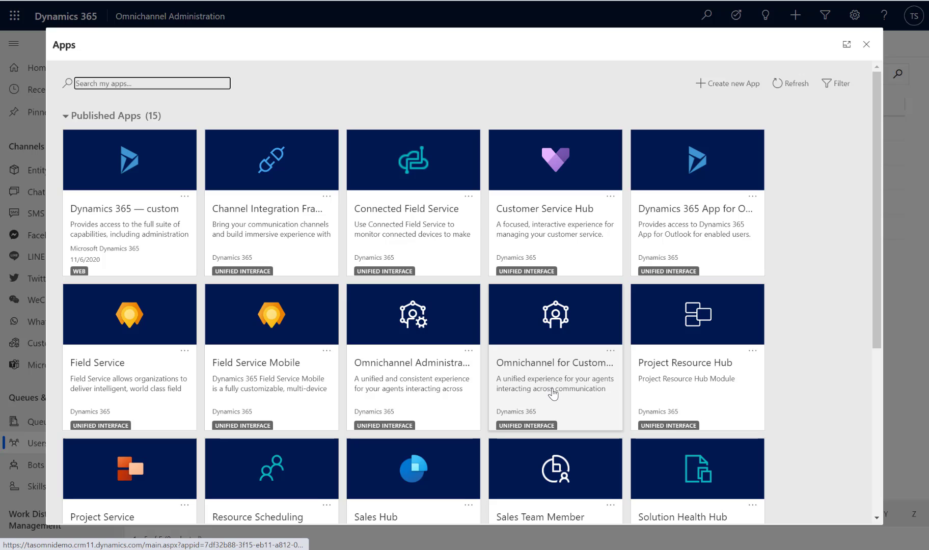
click(554, 393)
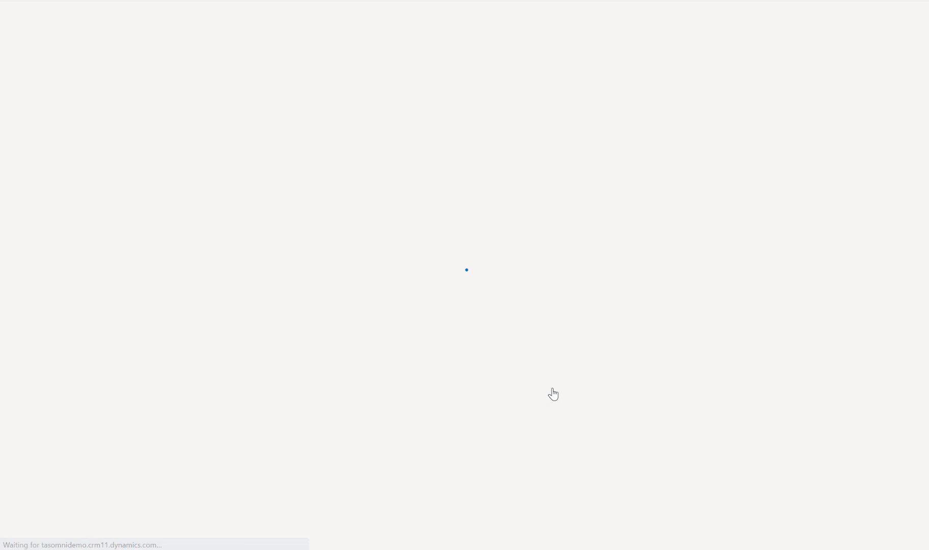